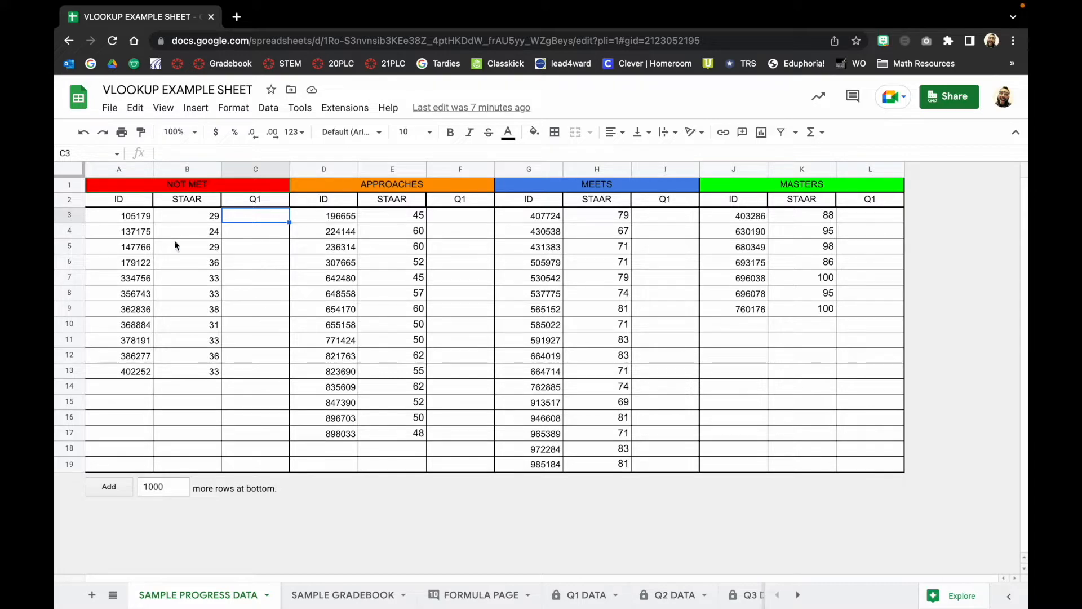
Review the SAMPLE GRADEBOOK sheet and the Q1 DATA sheet, examining the ID Number and % Correct columns.
click(341, 594)
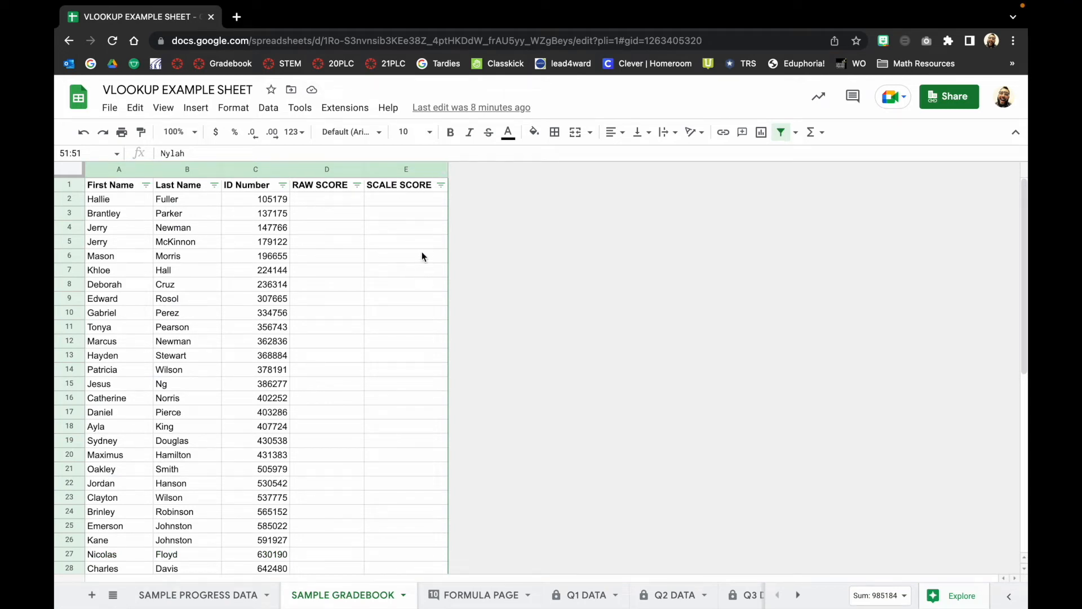
click(212, 598)
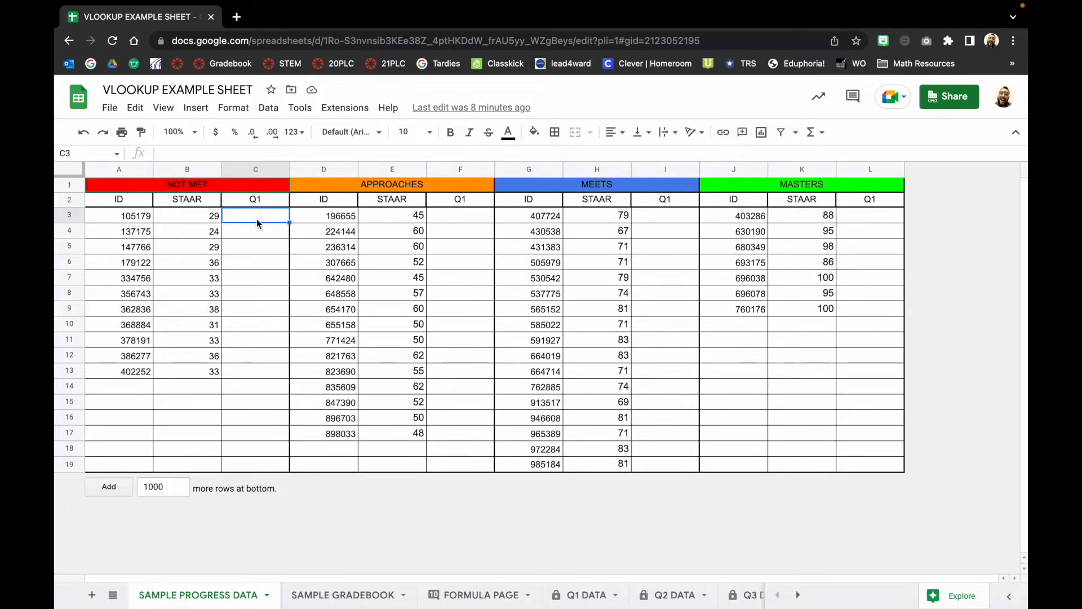
click(572, 602)
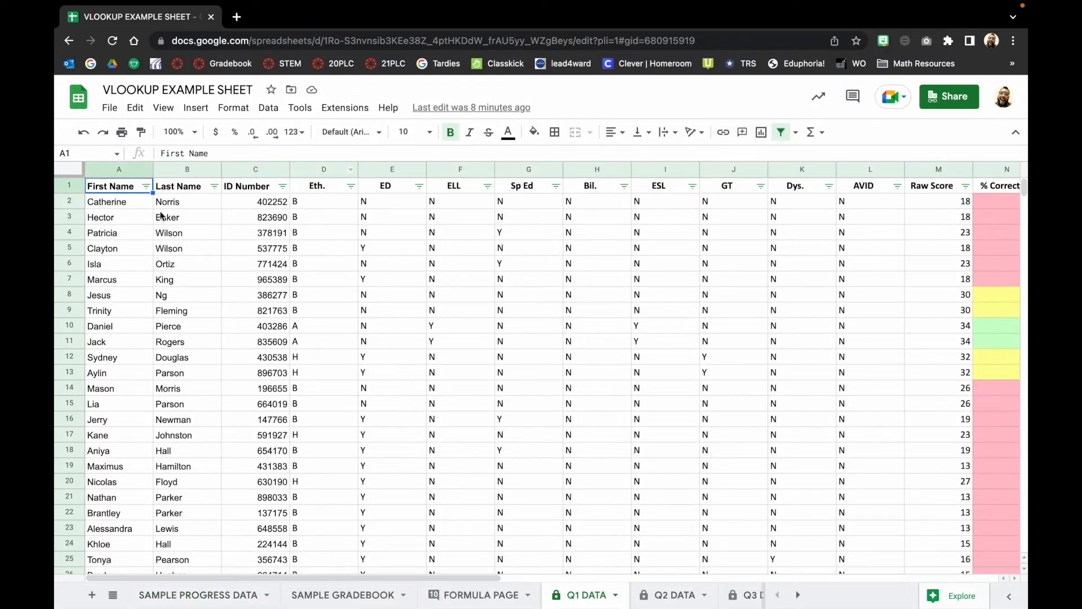
scroll(289, 371, down, 1)
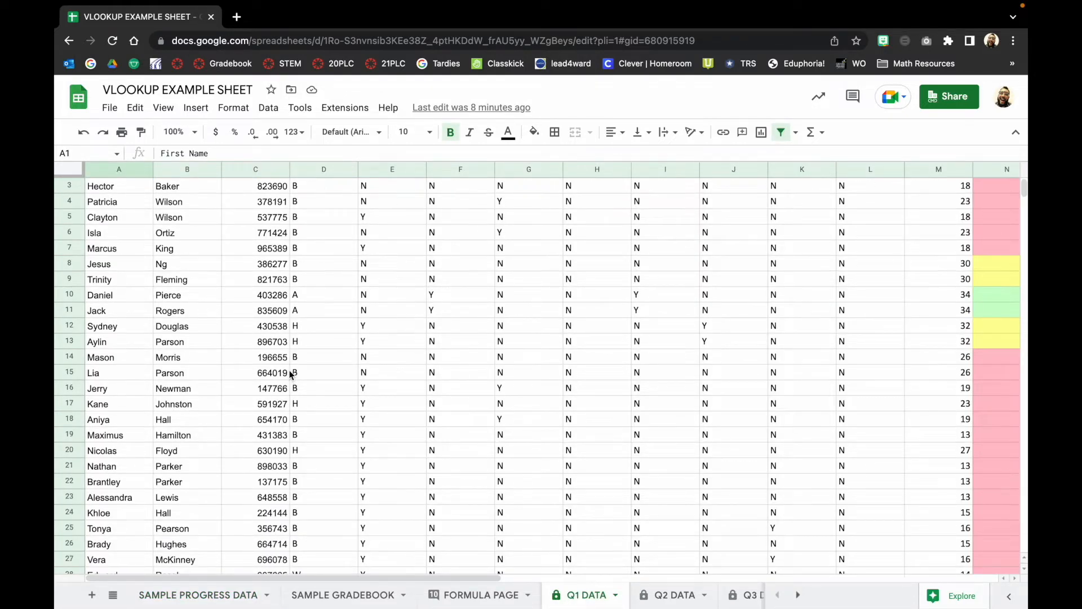
scroll(243, 342, up, 1)
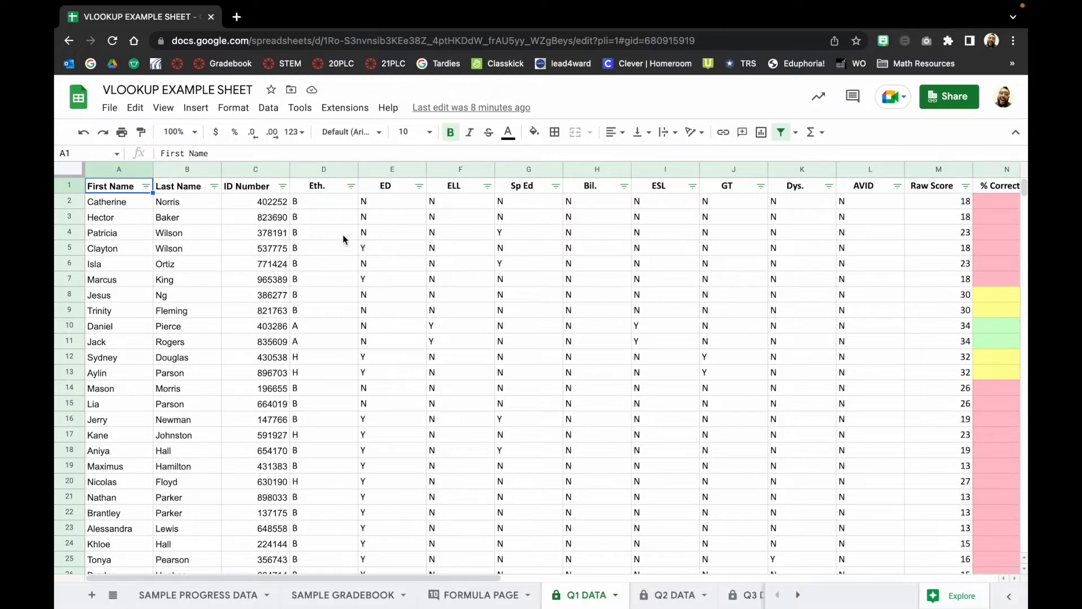
key(Right)
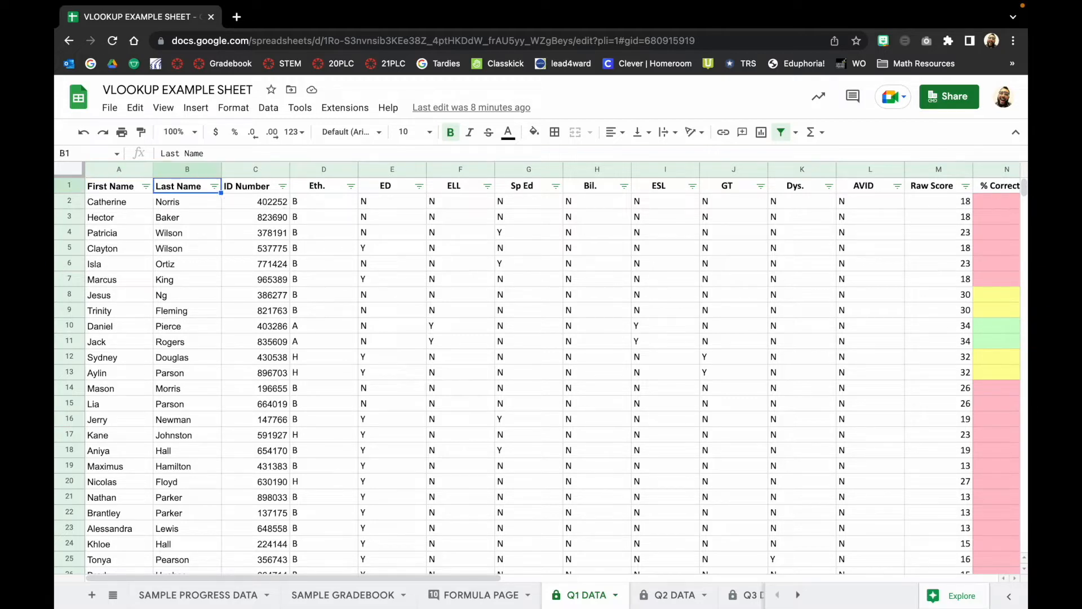
click(1007, 187)
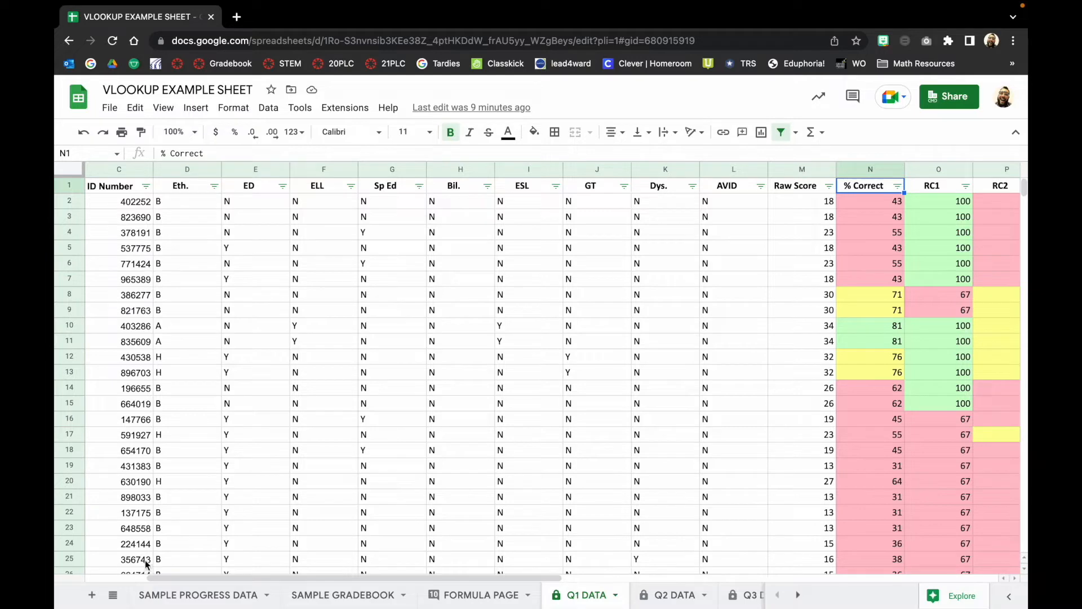
scroll(145, 561, down, 6)
scroll(743, 375, up, 6)
Begin a VLOOKUP formula in cell C3 of SAMPLE PROGRESS DATA with A3 as the search key.
click(196, 600)
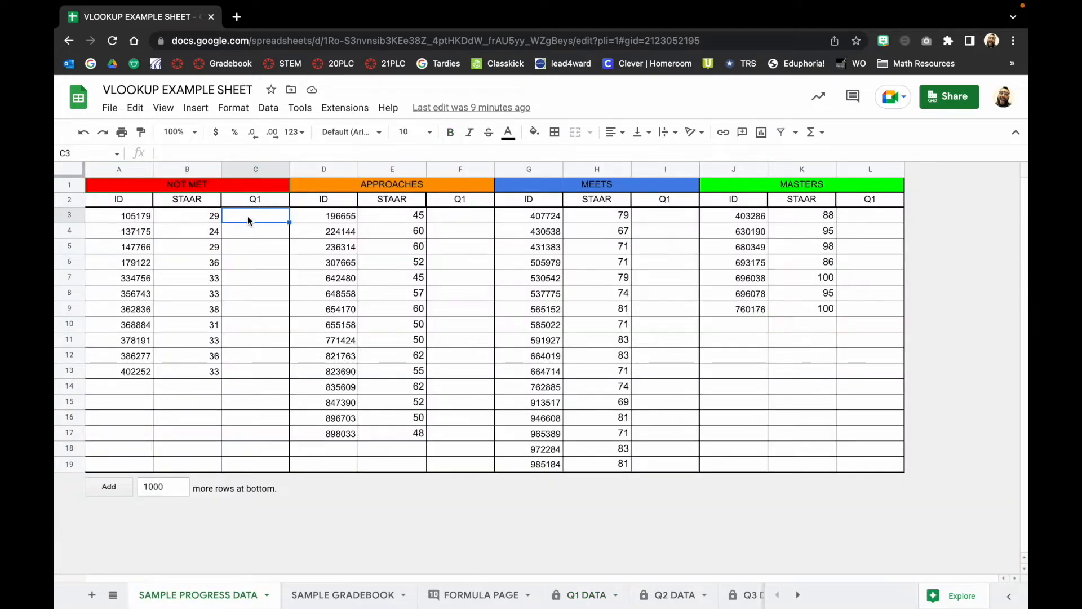
text(=)
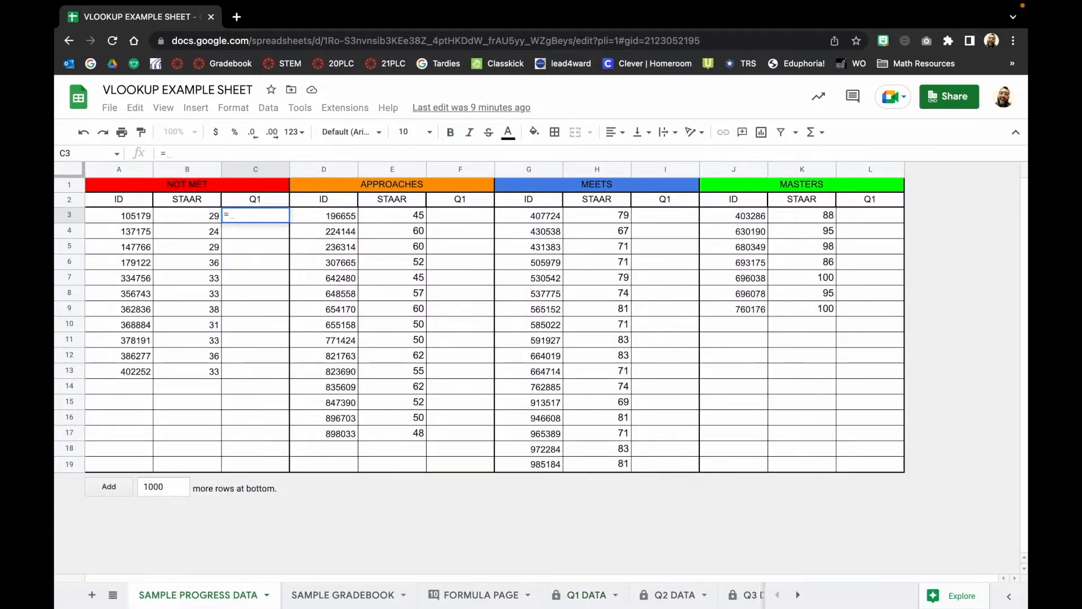
text(VLOOKU)
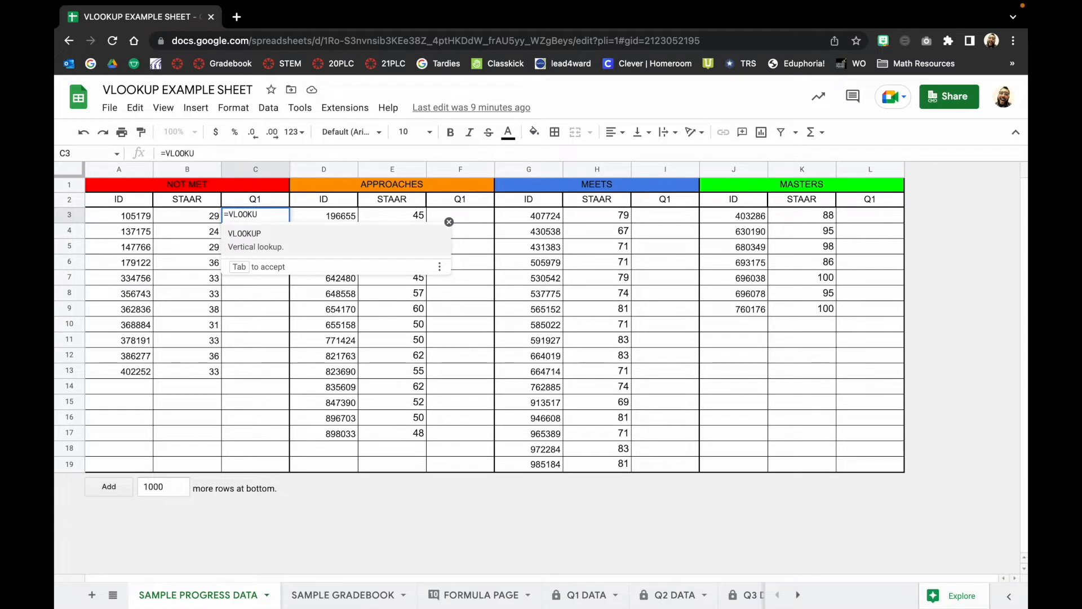
text(P()
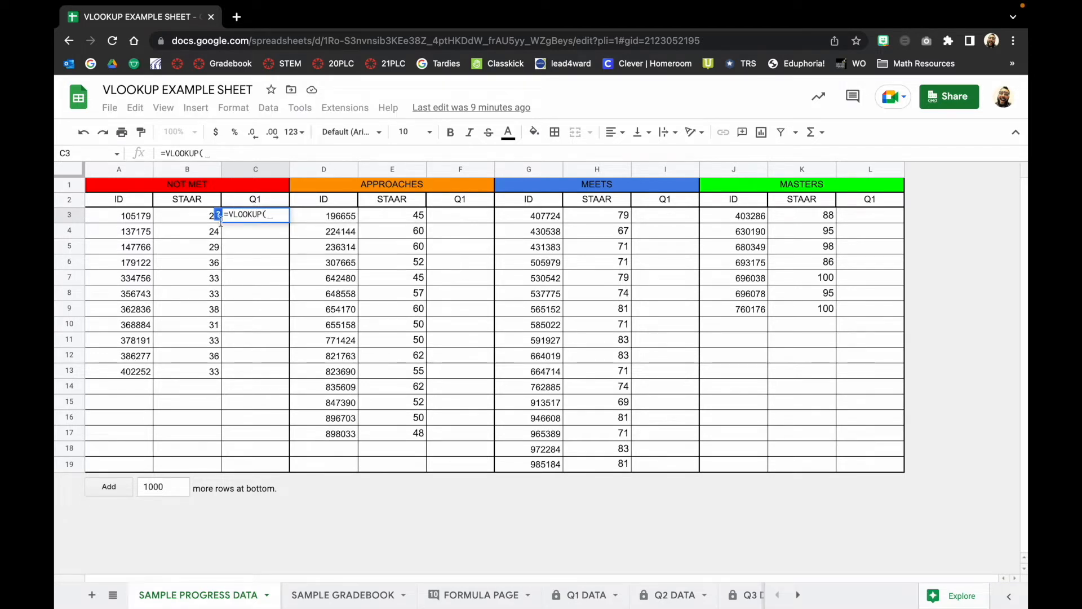
click(128, 220)
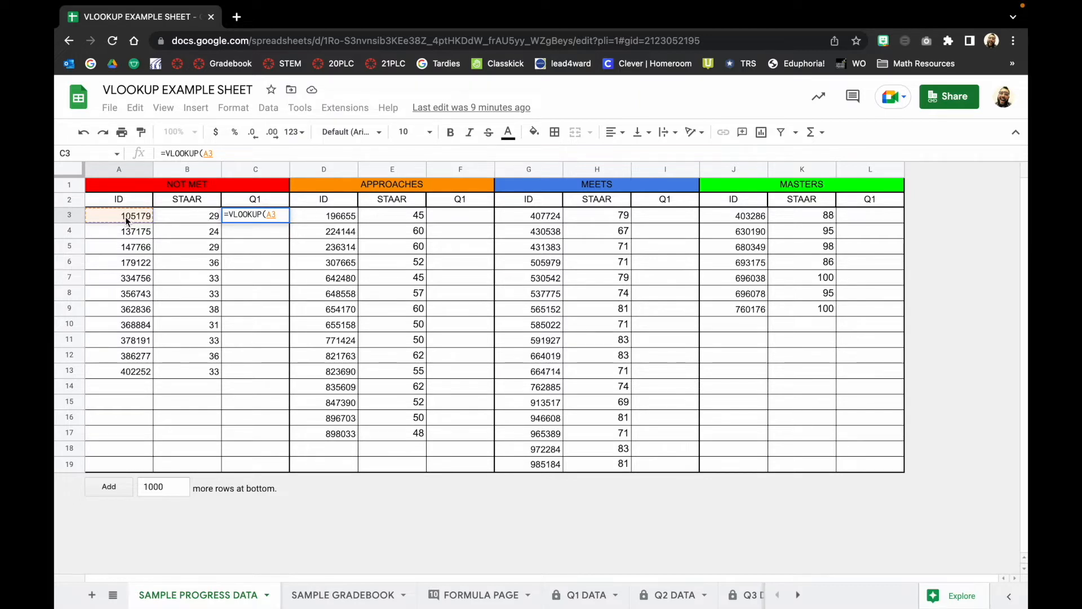
text(,)
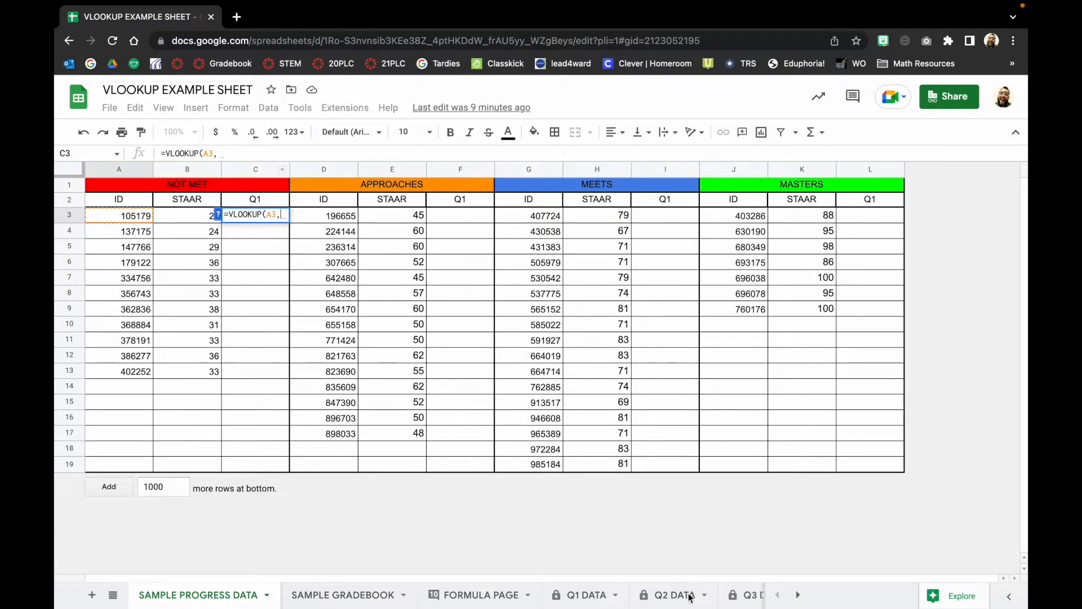
Set the lookup range of the formula to columns C:N of the Q1 DATA sheet.
click(580, 599)
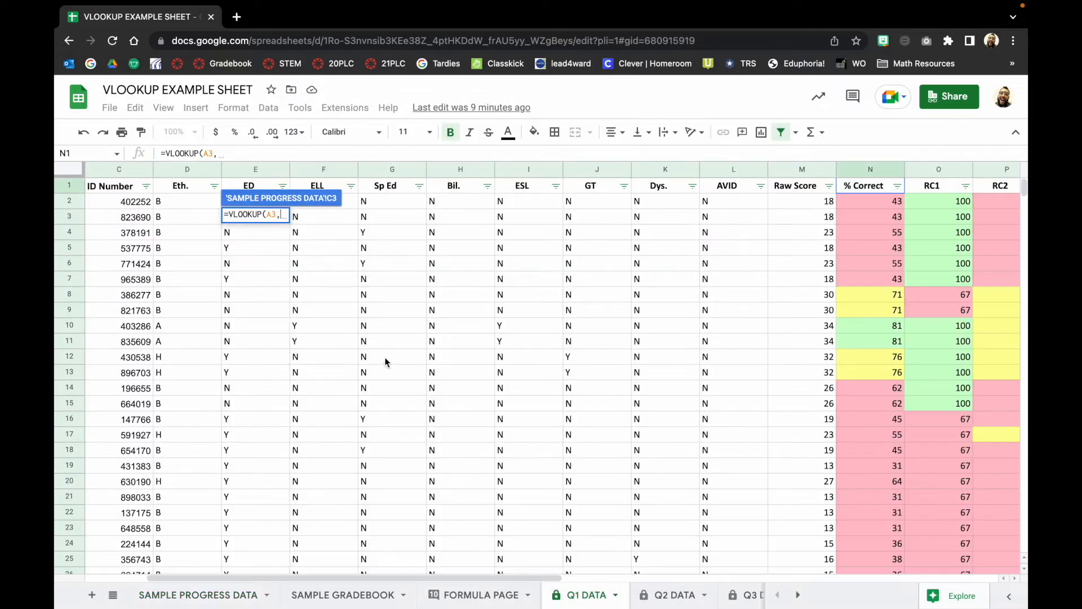
click(117, 170)
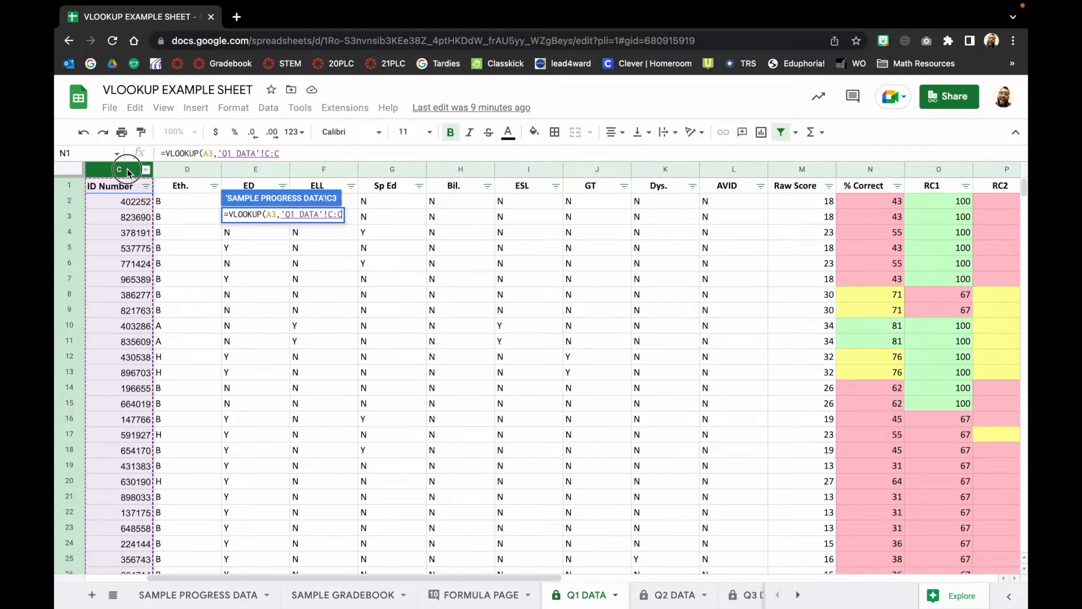
drag(128, 172, 867, 177)
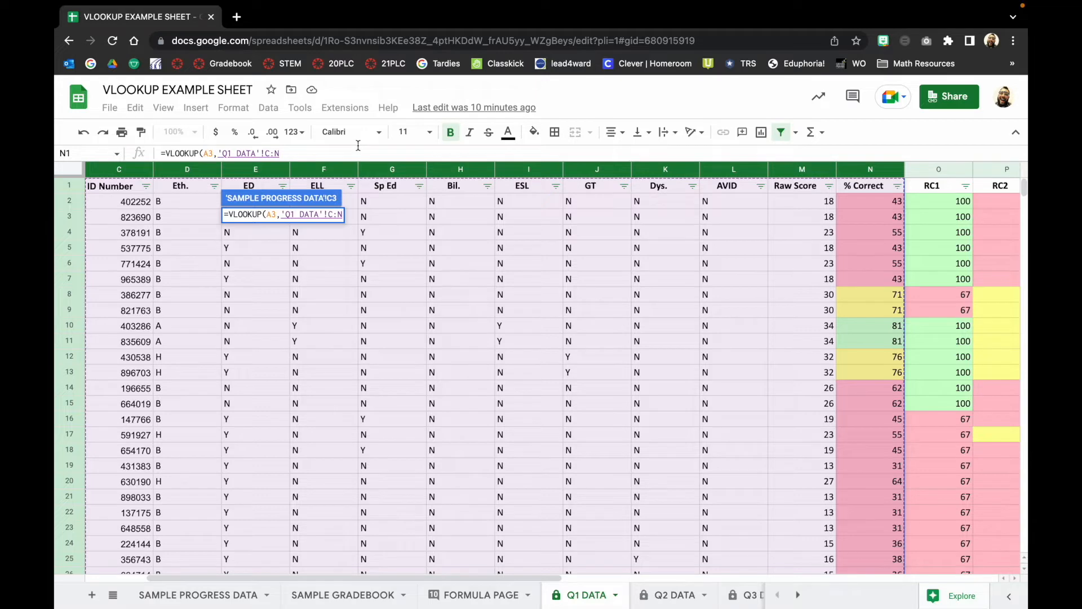
text(,)
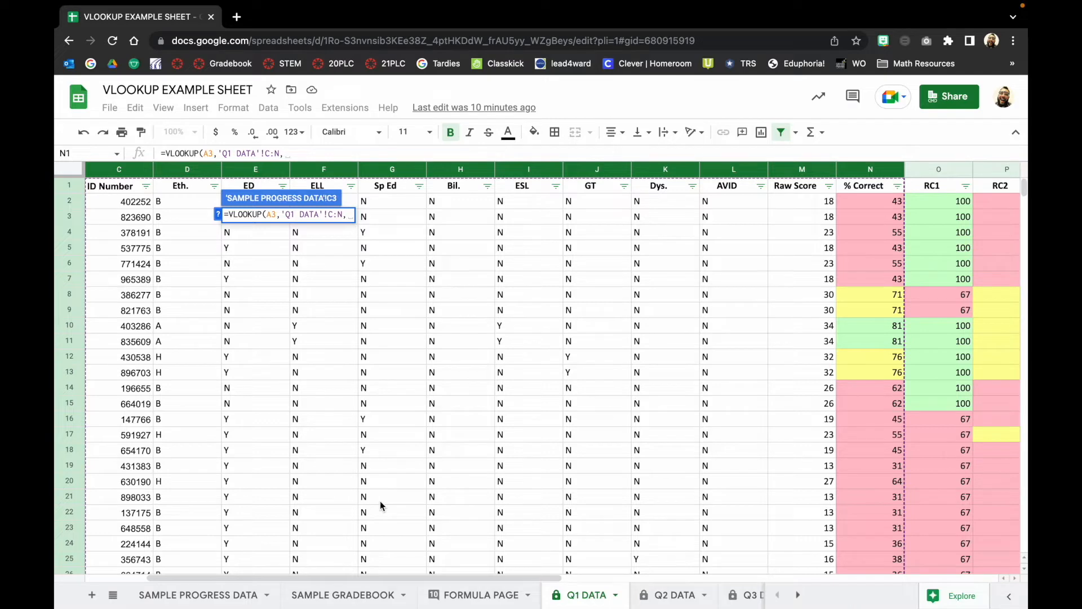
Complete the VLOOKUP with column index 12 and FALSE, and fill it down the NOT MET Q1 column through C13.
scroll(380, 500, left, 3)
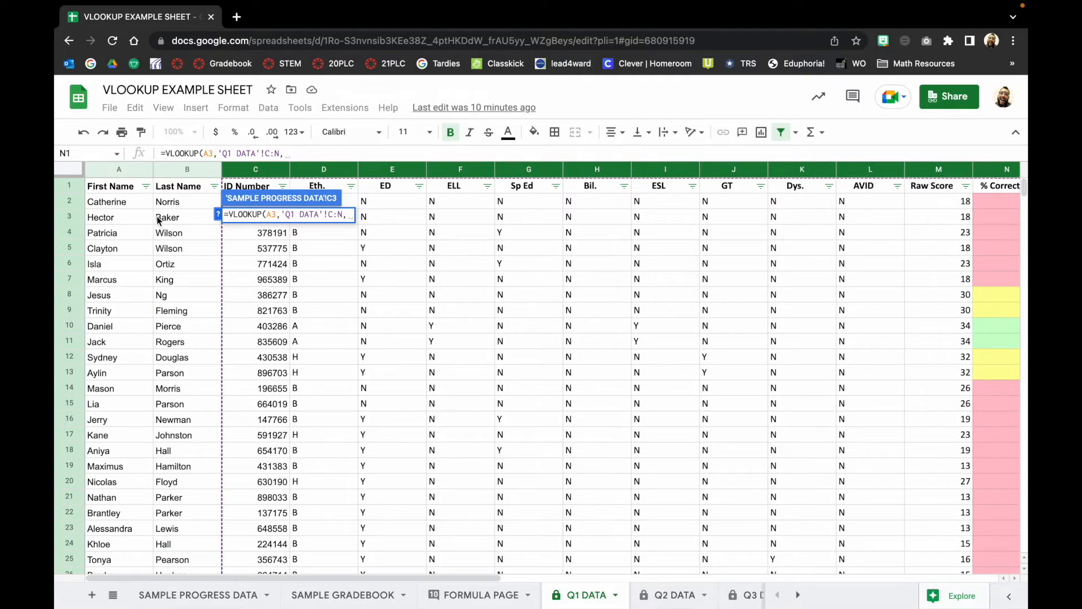
scroll(393, 170, right, 3)
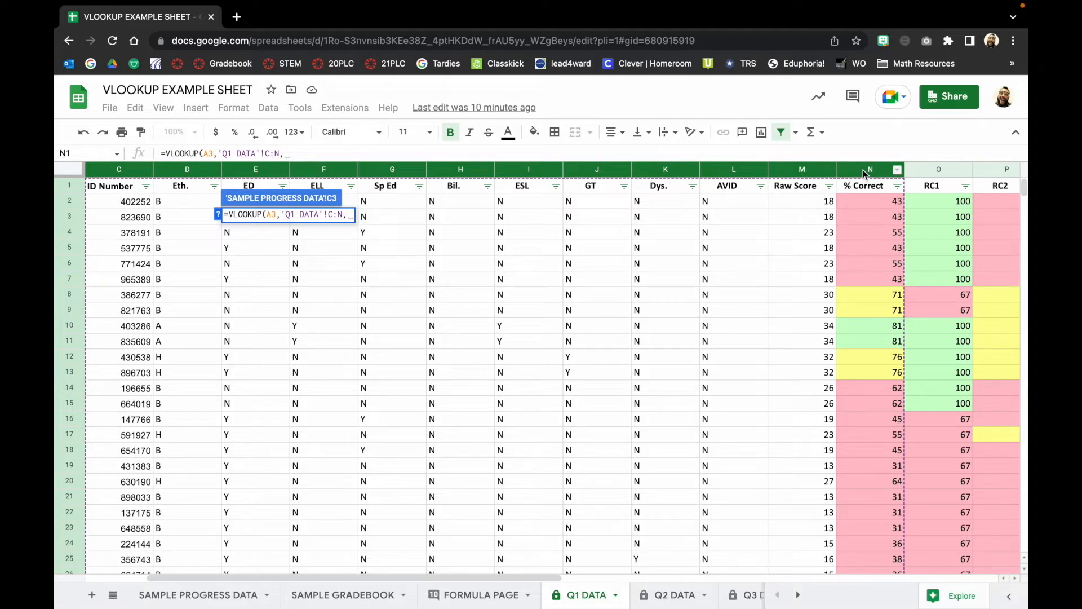
text(12,)
text(F)
key(BackSpace)
text(F)
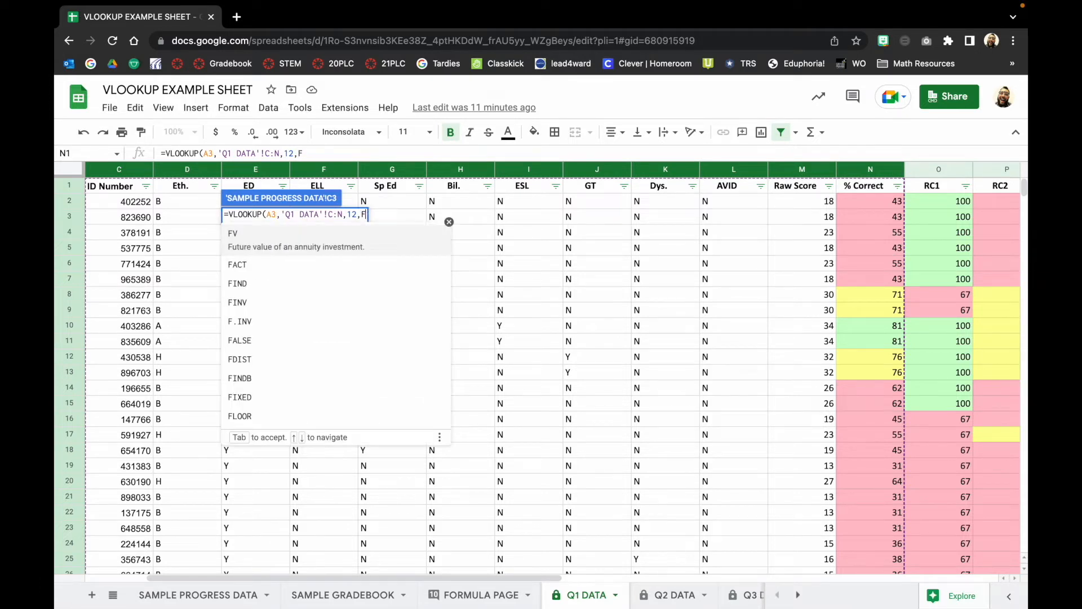
text(AL)
key(Tab)
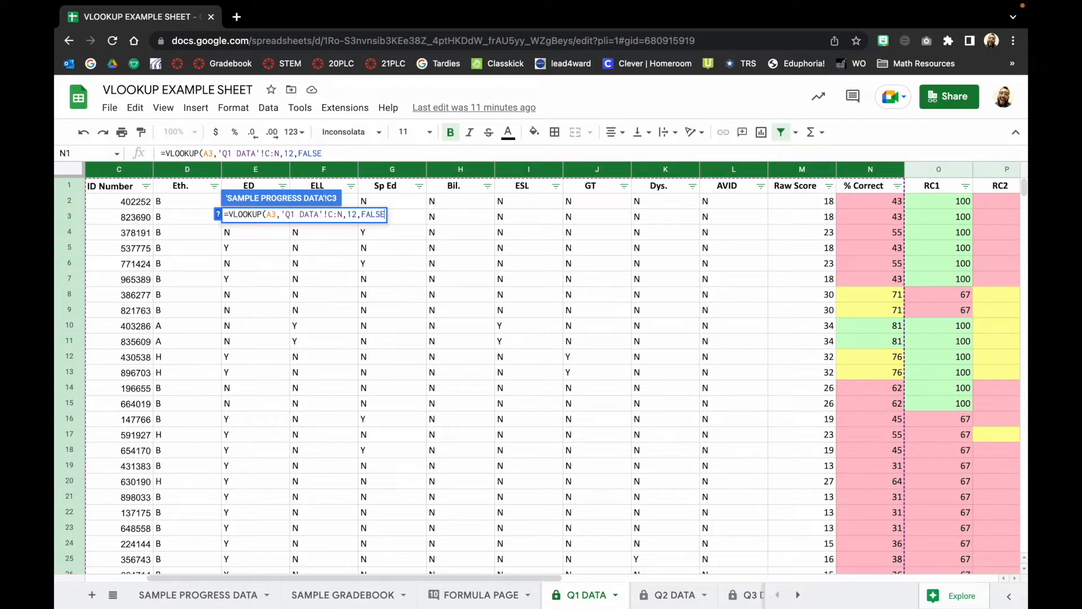
text())
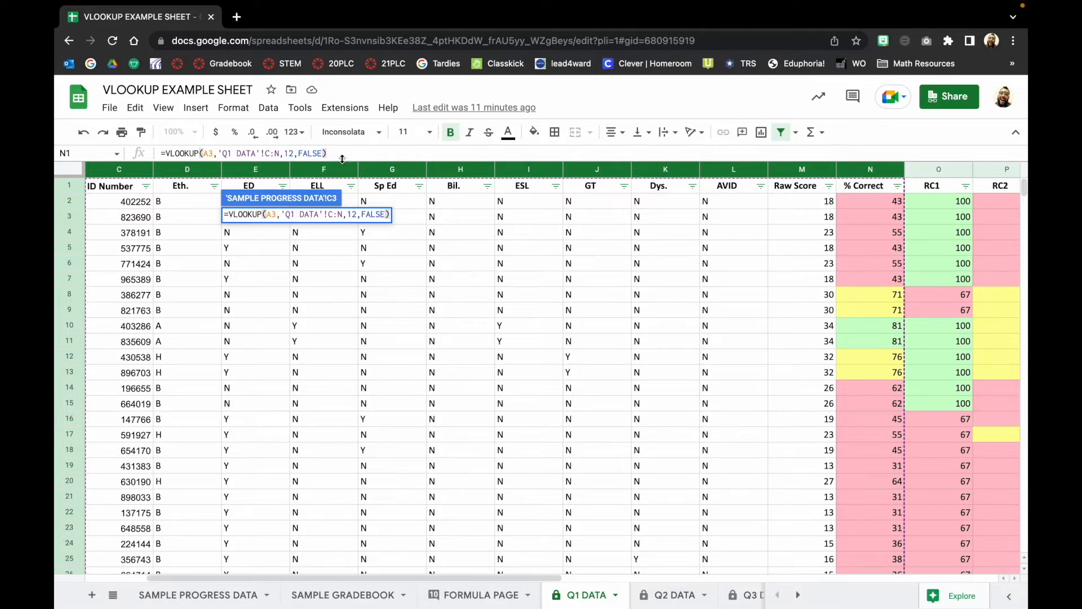
key(Return)
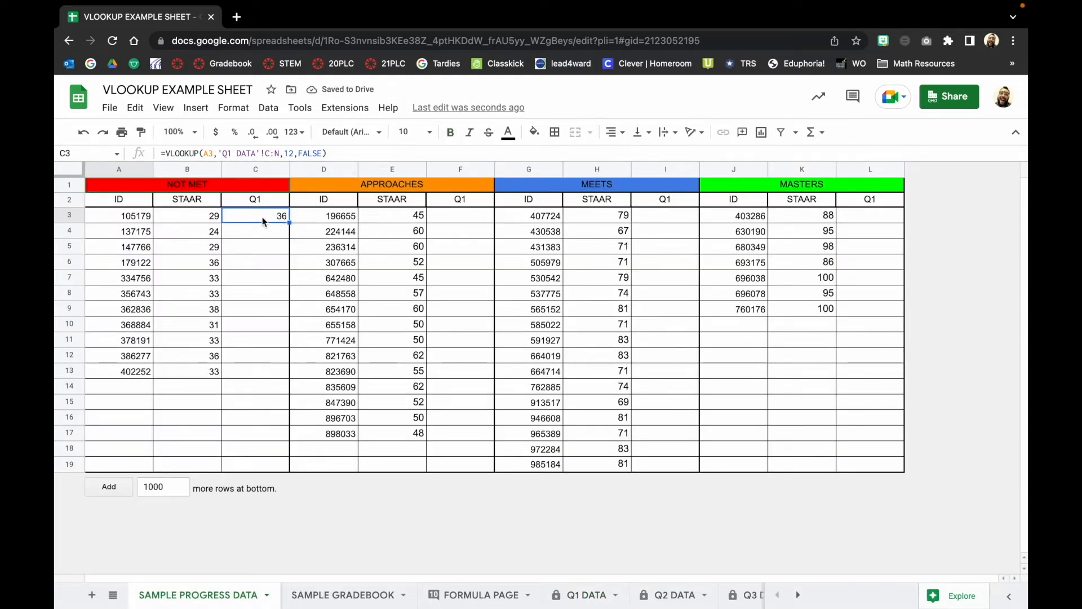
drag(289, 223, 276, 375)
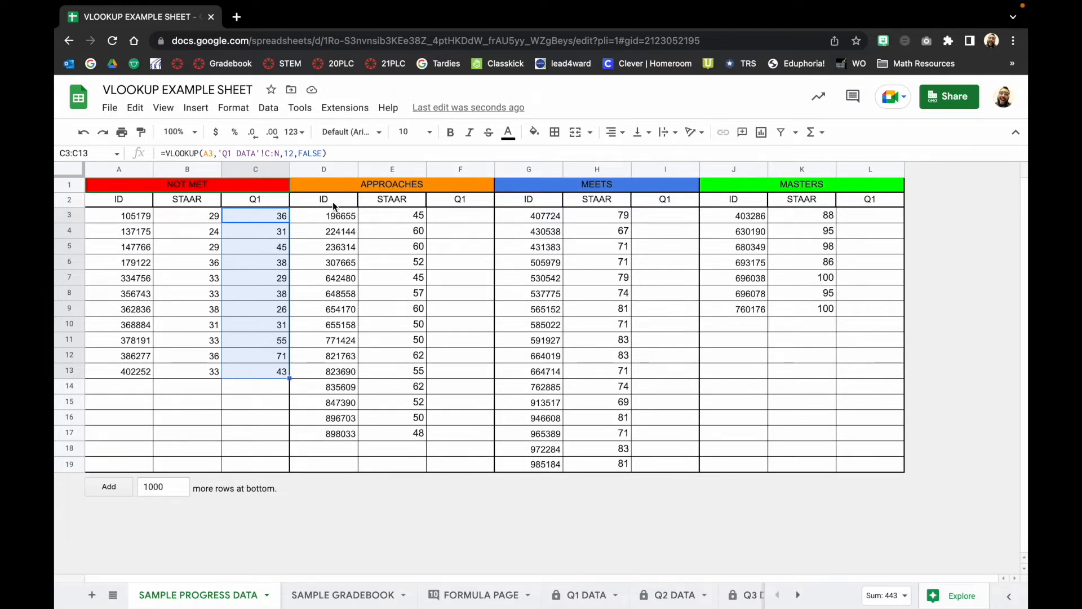
Copy the VLOOKUP formula text from C3 into F3, the first Q1 cell under APPROACHES.
click(451, 219)
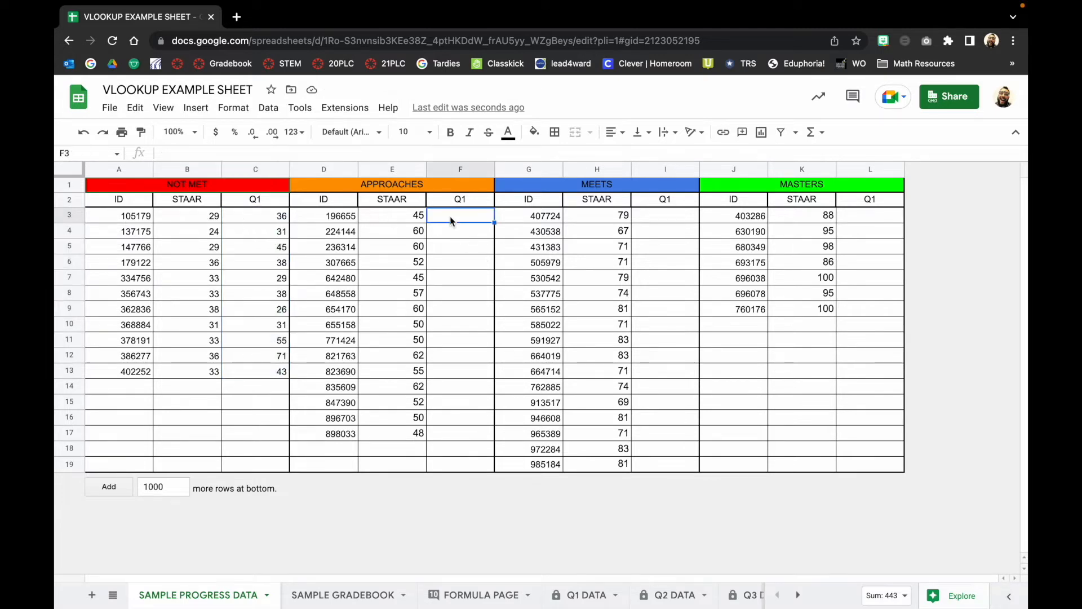
click(283, 217)
click(340, 154)
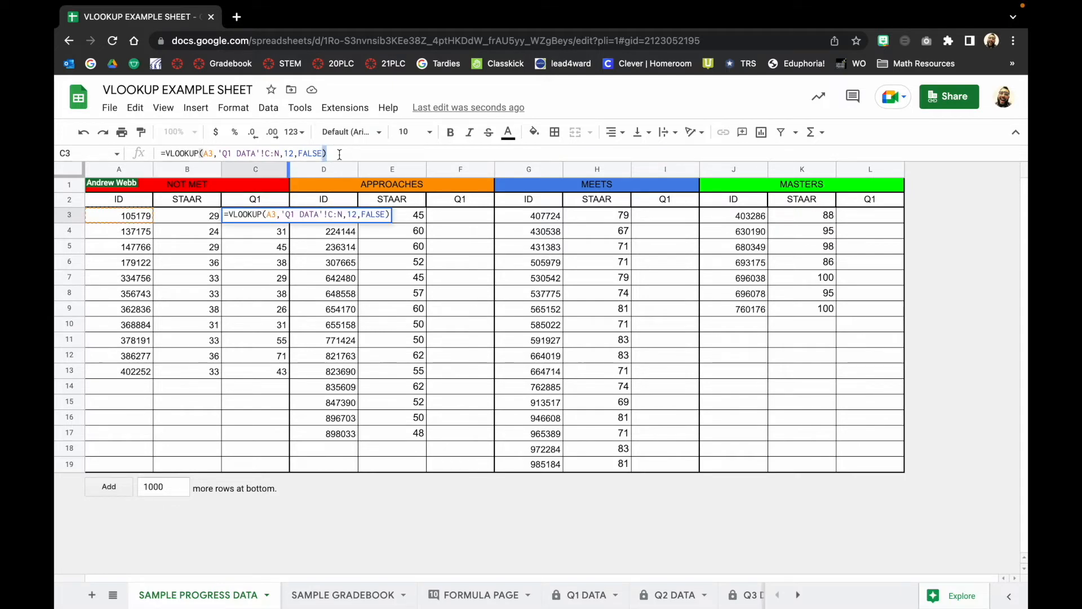
key(ctrl+a)
key(ctrl+c)
click(450, 215)
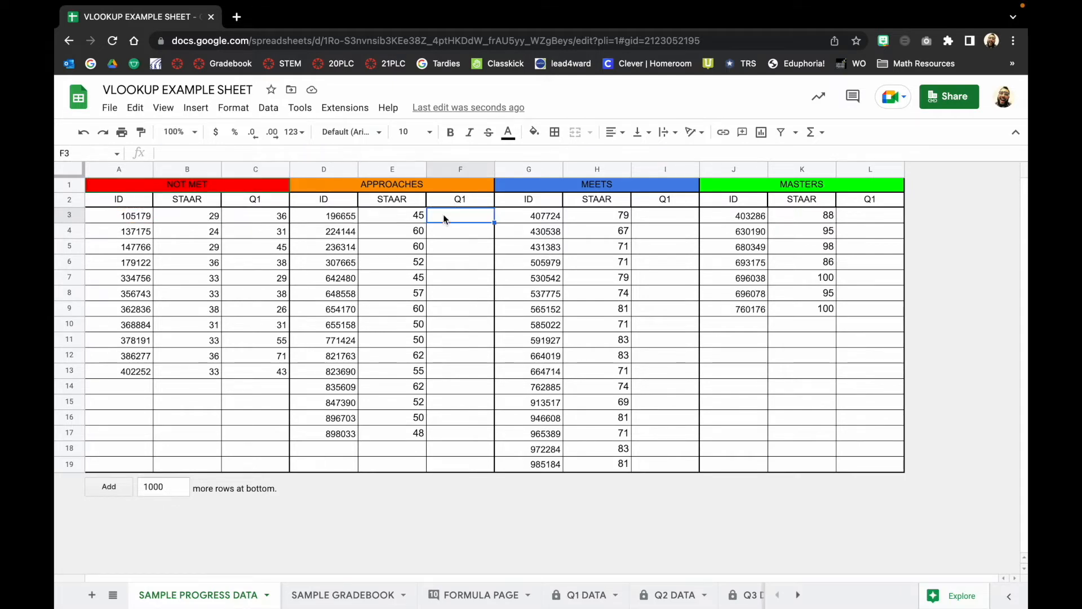
key(ctrl+v)
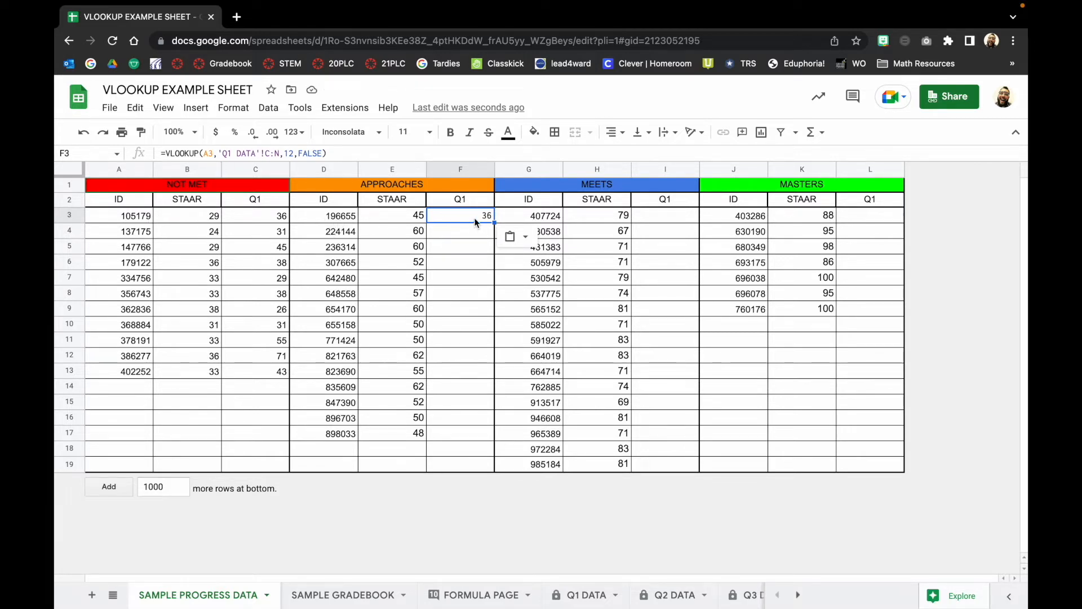
Change the search key in the F3 VLOOKUP formula to D3.
click(209, 153)
text(,)
drag(214, 154, 204, 155)
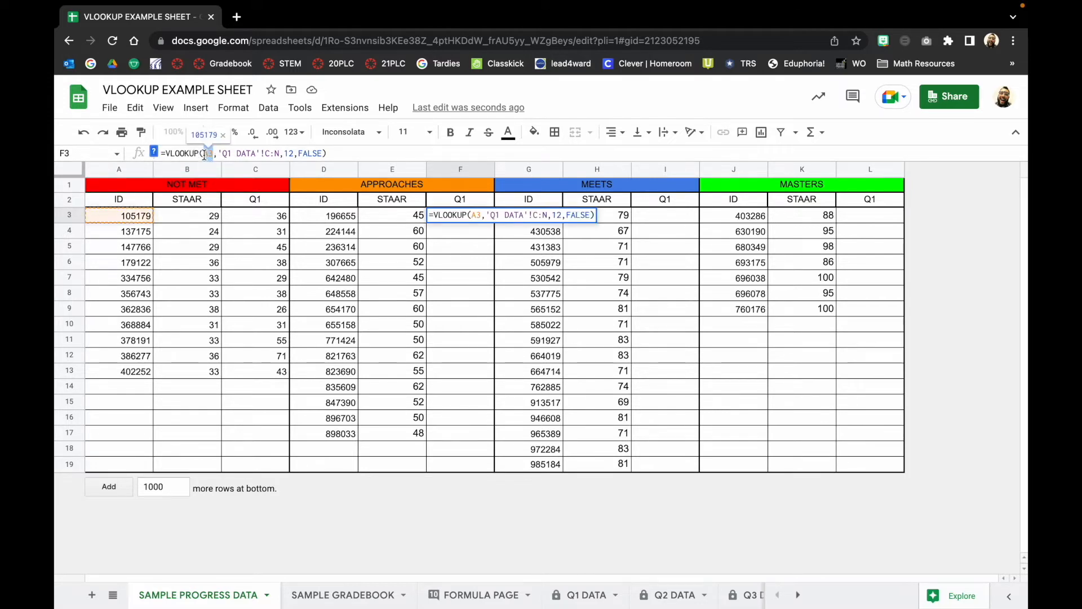
text(D3)
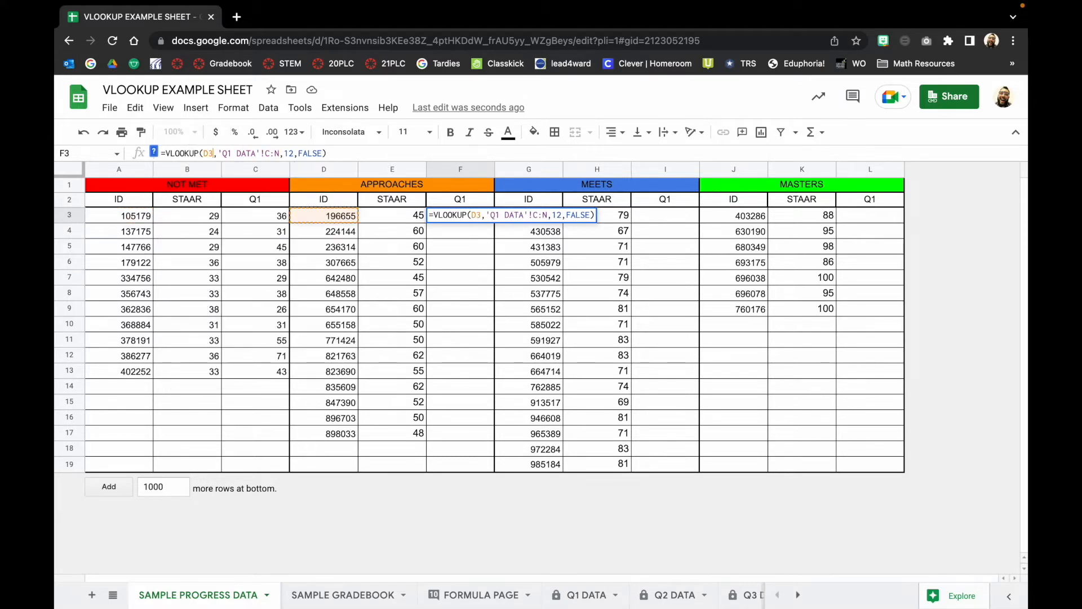
key(Return)
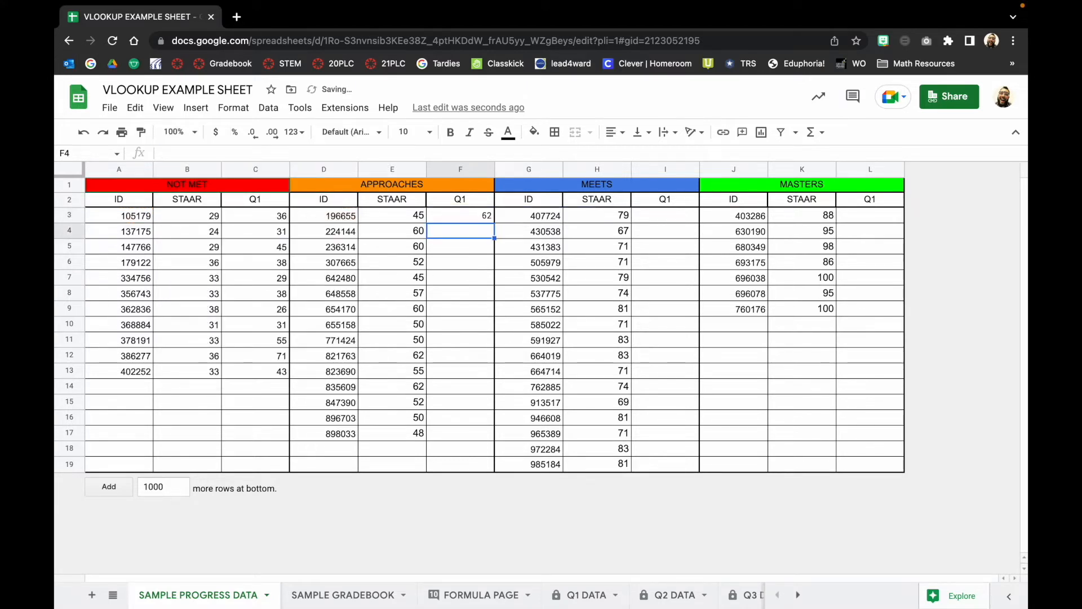
Fill the F3 formula down the APPROACHES Q1 column through F17.
click(461, 220)
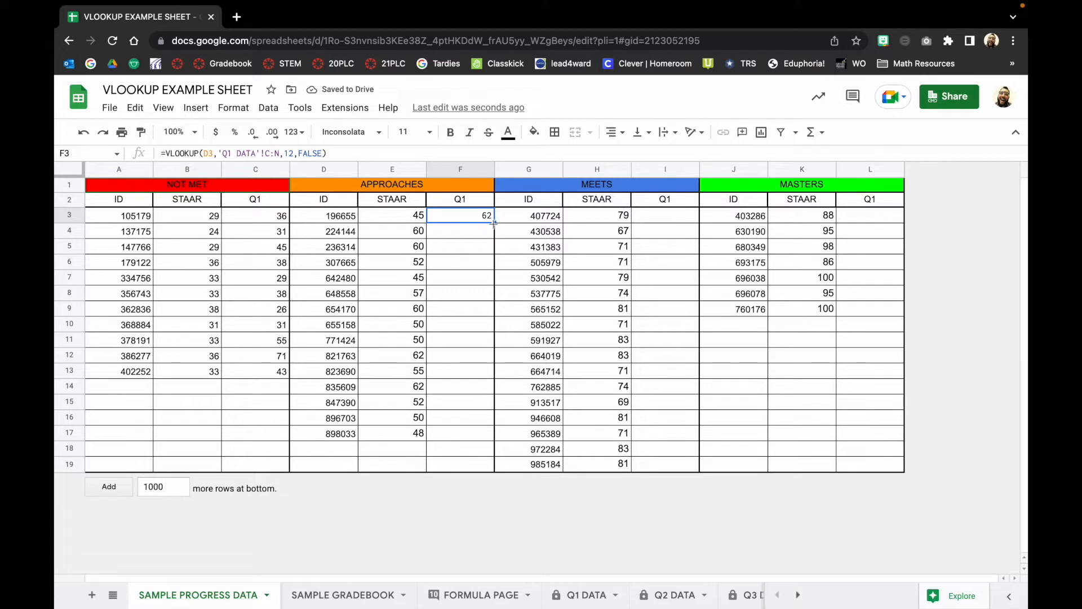
double_click(493, 223)
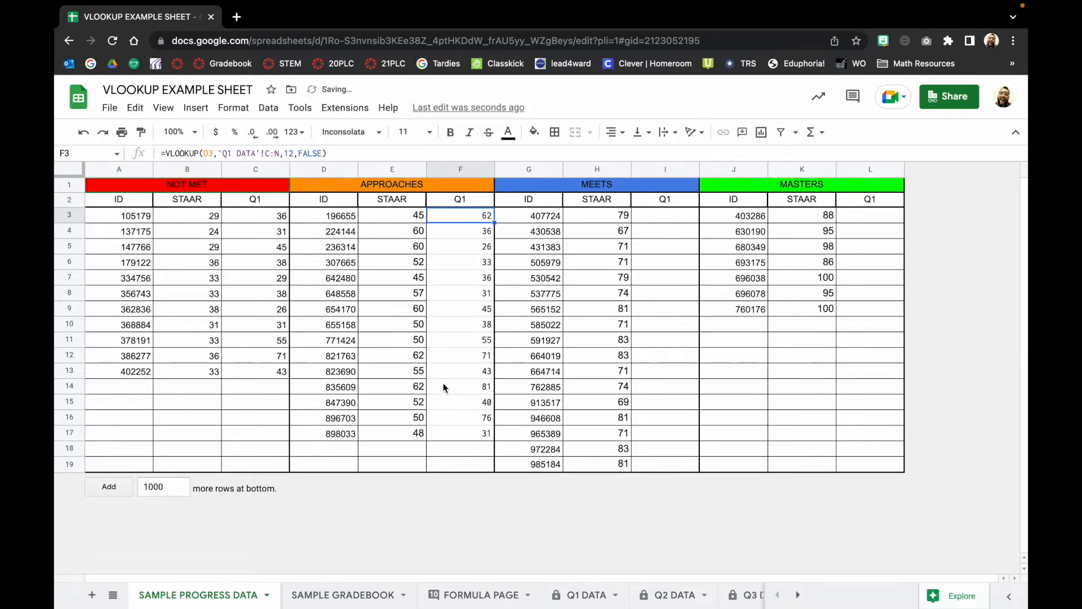
key(ctrl+z)
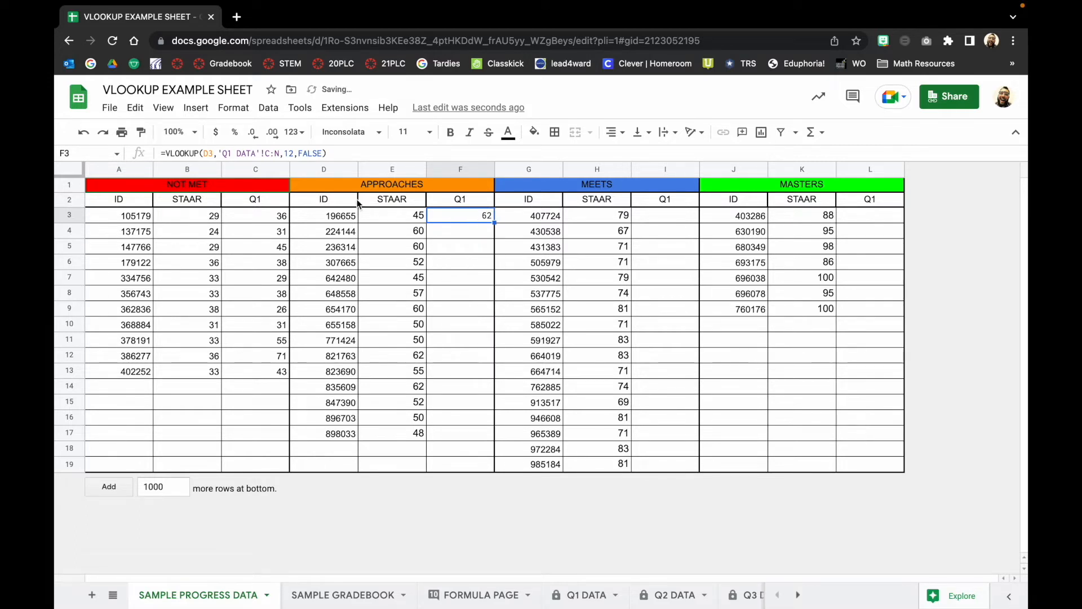
drag(494, 223, 479, 435)
click(482, 340)
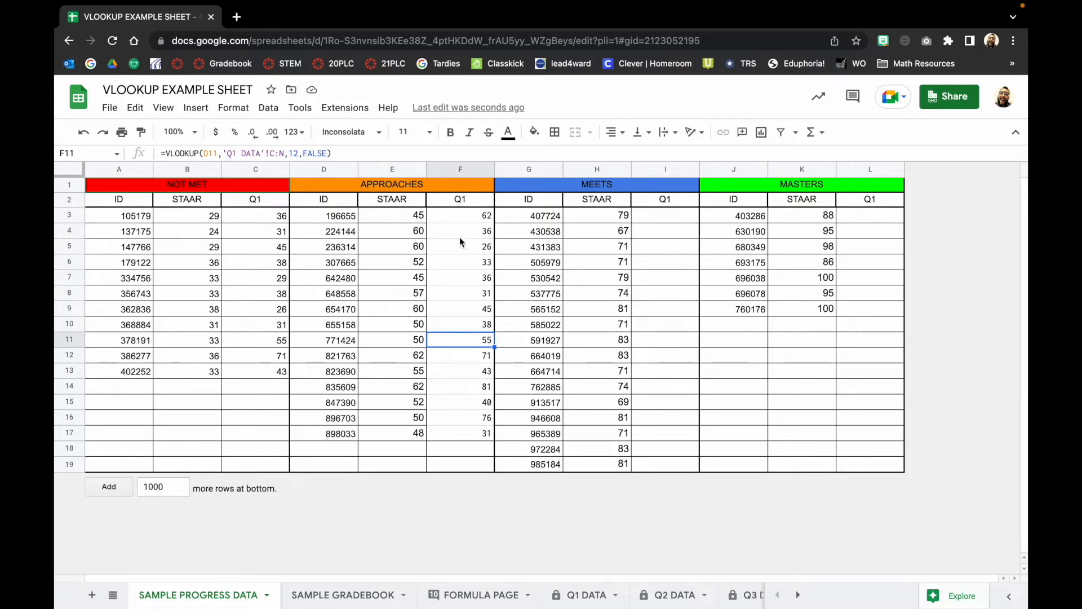
Start a VLOOKUP formula in I3, the first Q1 cell under MEETS, with G3 as the search key.
click(664, 217)
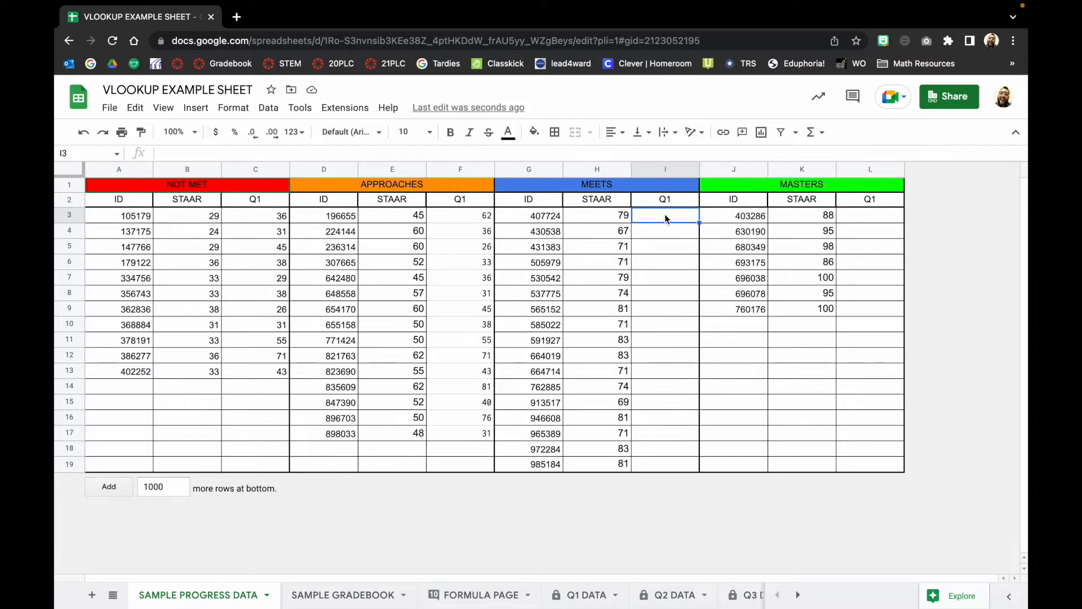
text(=)
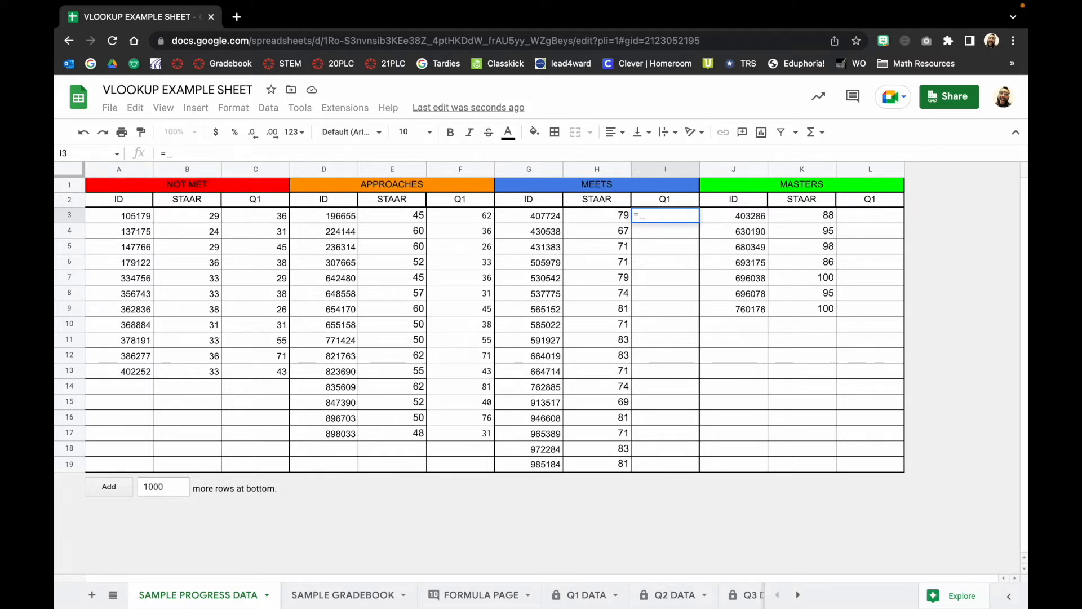
text(VLOOKUP)
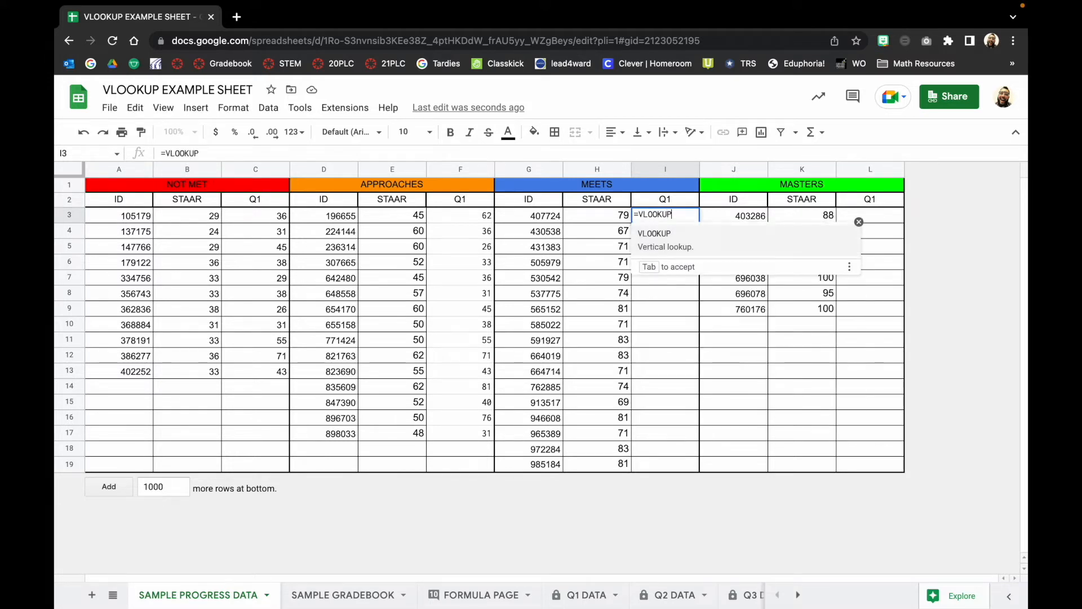
text(()
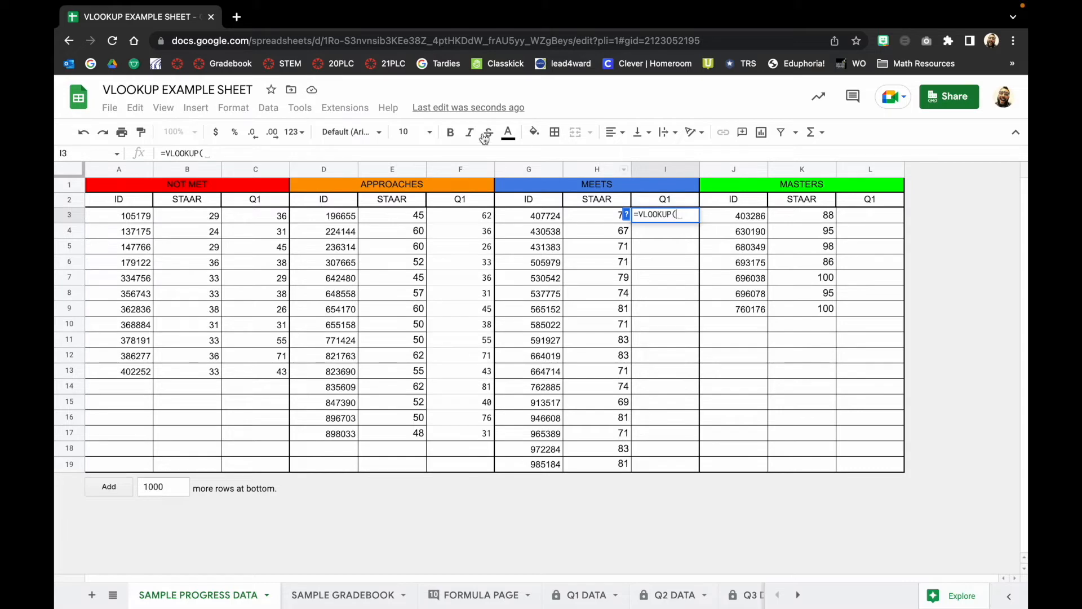
click(533, 220)
text(,)
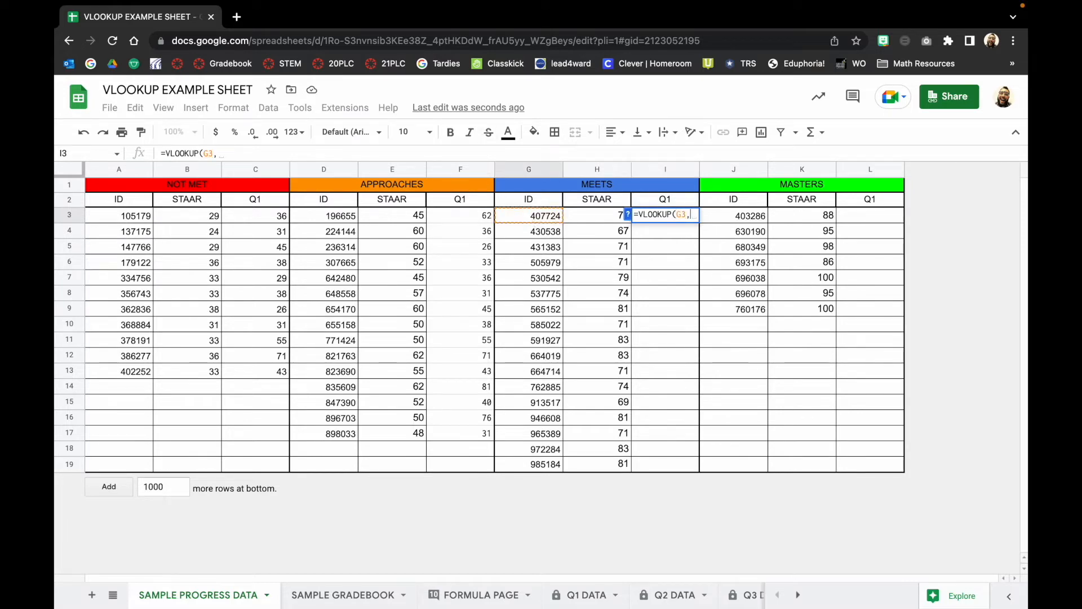
Complete the I3 VLOOKUP with range 'Q1 DATA'!C:N, index 12 and FALSE, and fill it down the MEETS Q1 column through I19.
click(601, 602)
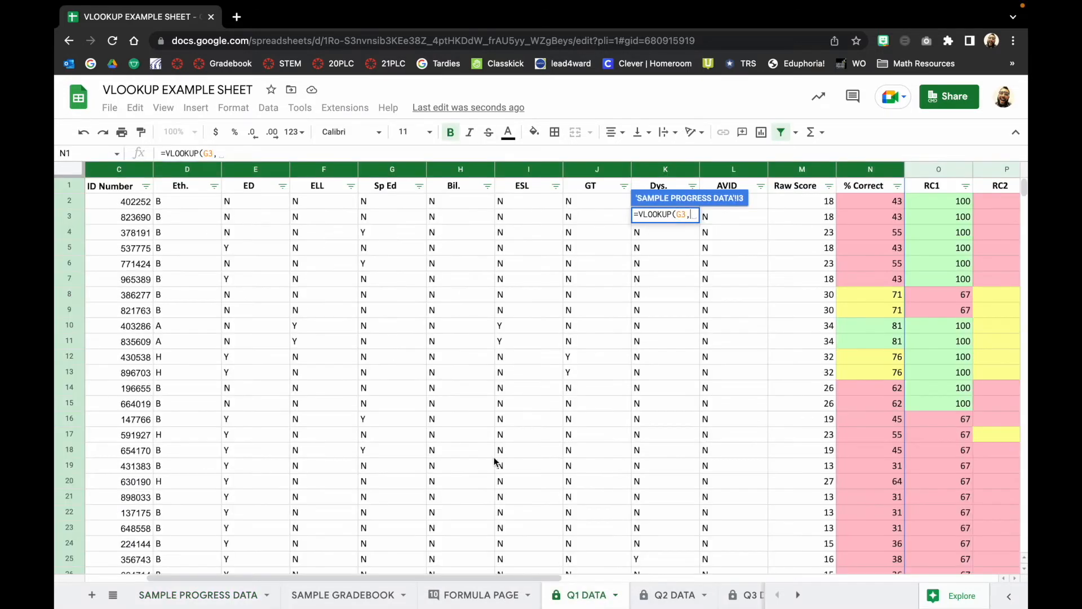
drag(119, 169, 884, 169)
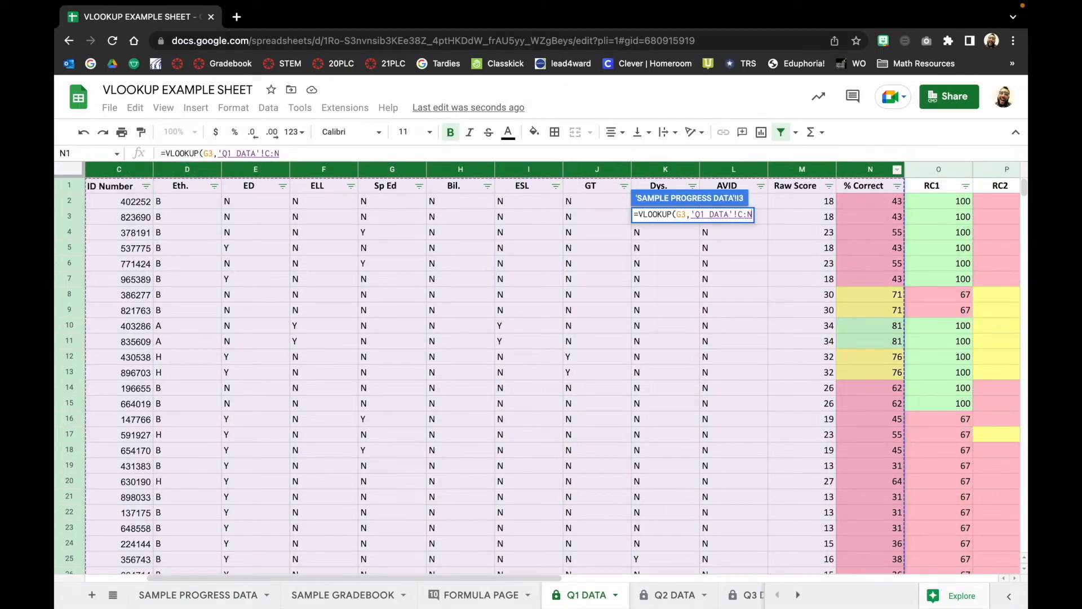
text(,12,)
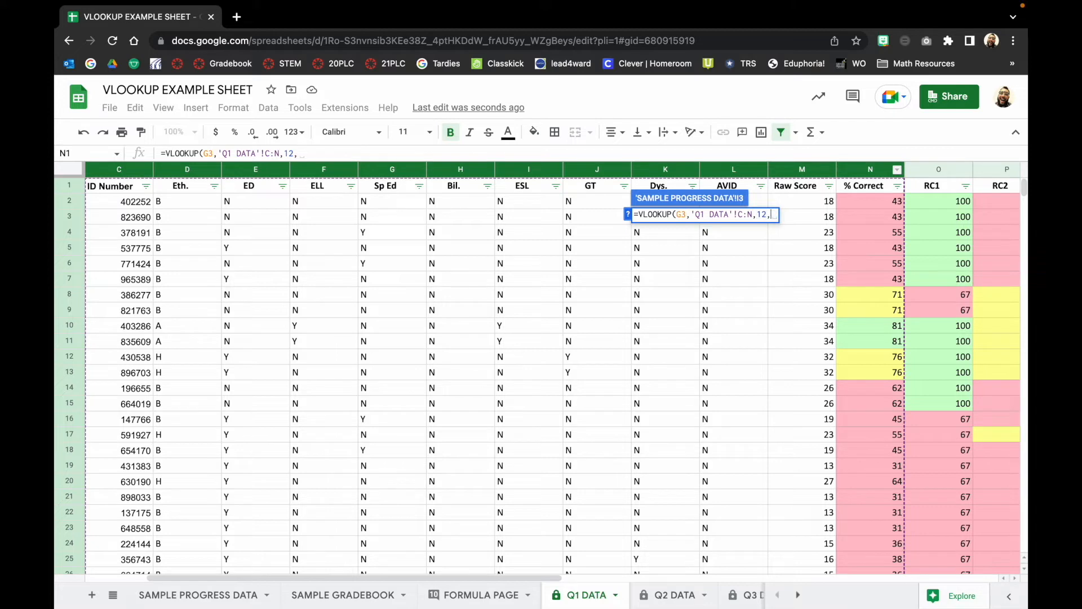
text(FALSE))
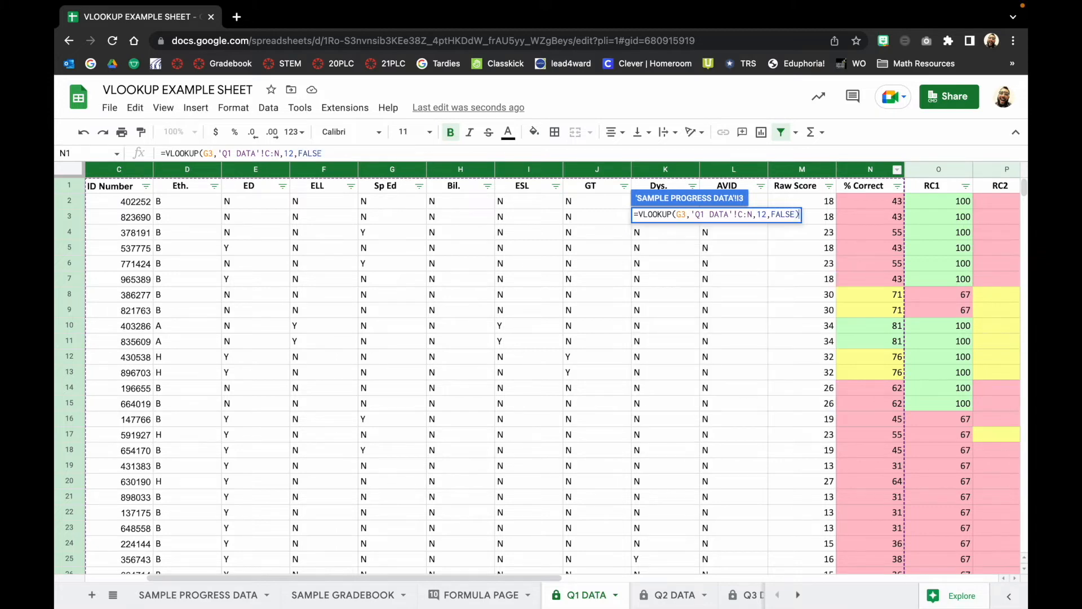
key(Return)
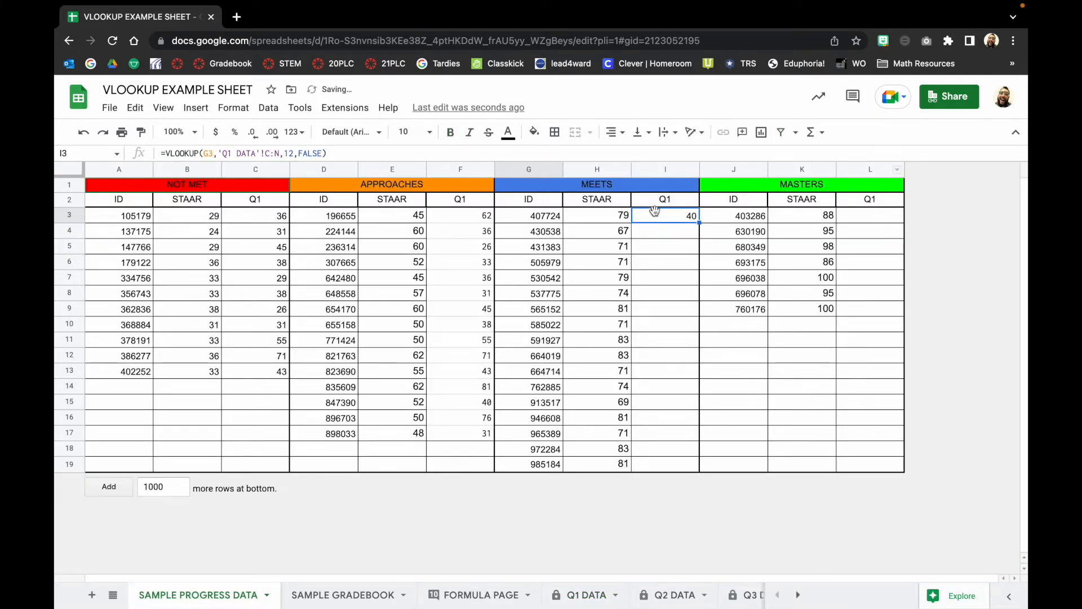
double_click(698, 222)
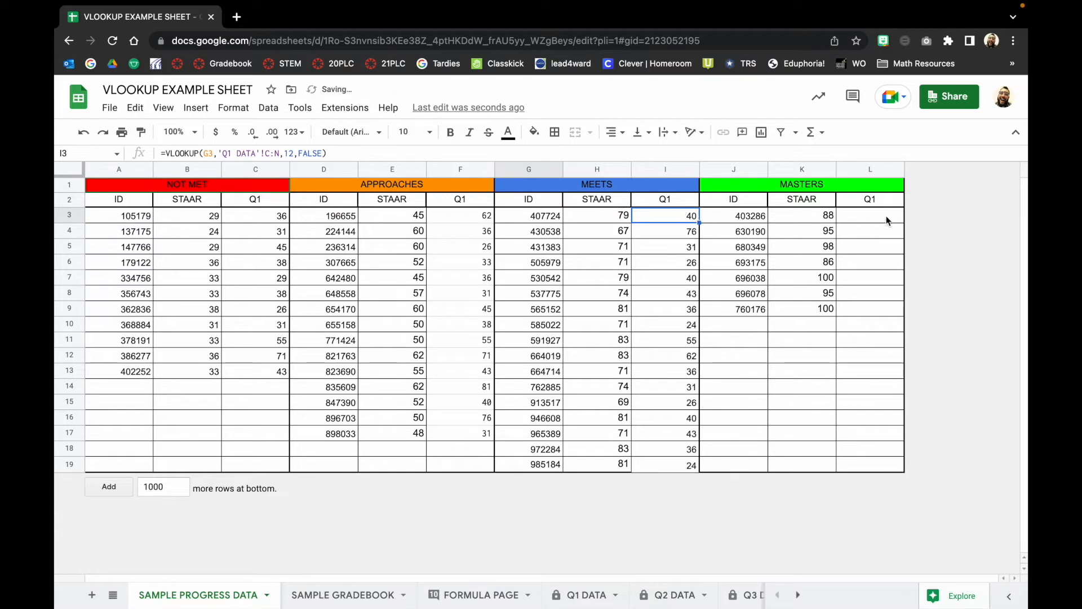
Start a VLOOKUP formula in L3, the first Q1 cell under MASTERS, with J3 as the search key.
click(876, 218)
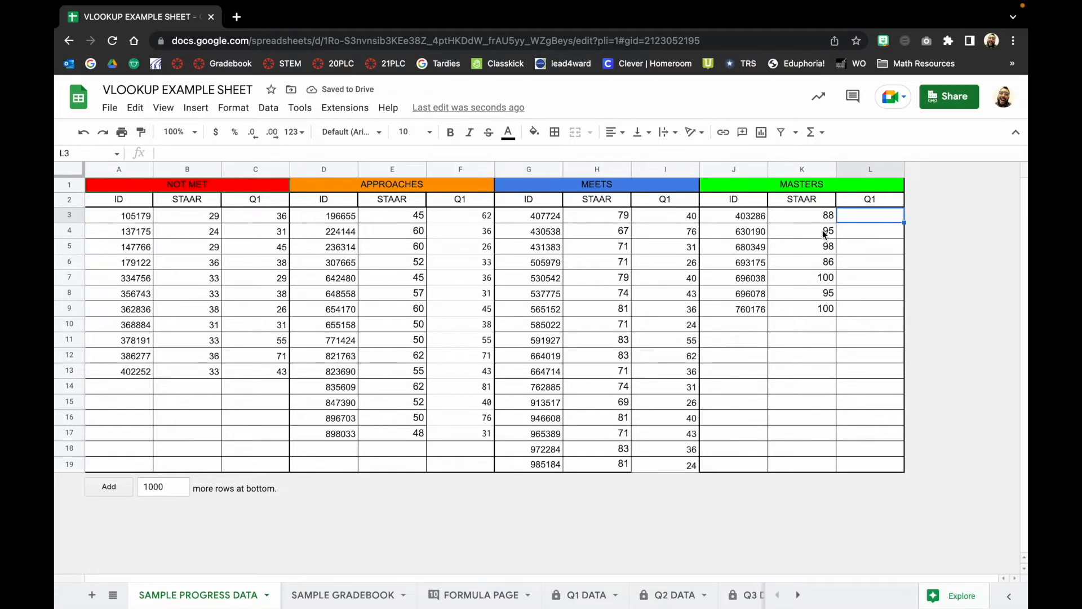
text(=VLOOKUP()
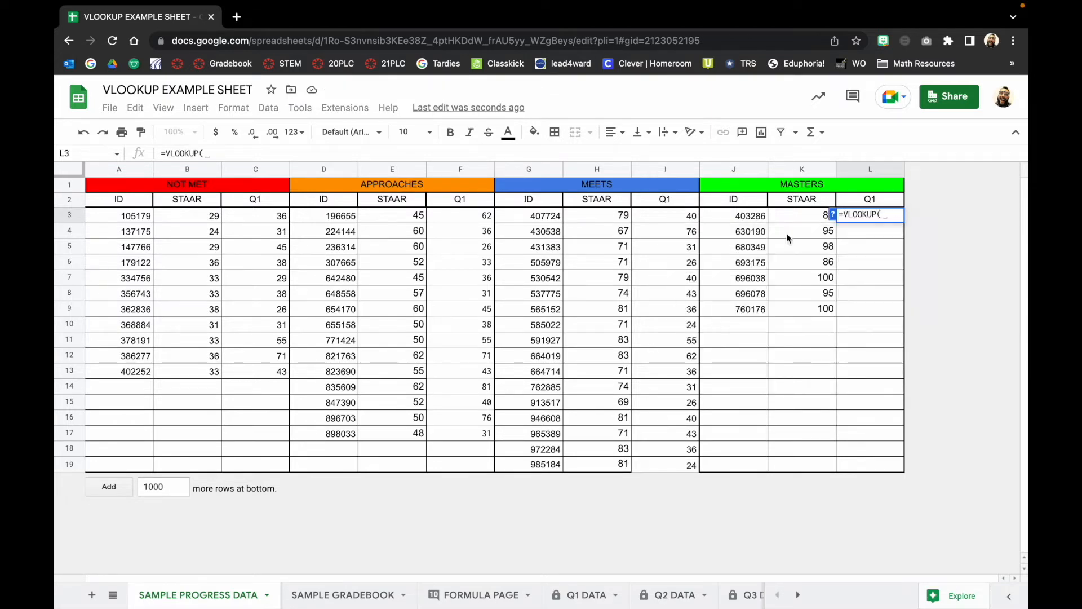
click(748, 217)
text(,)
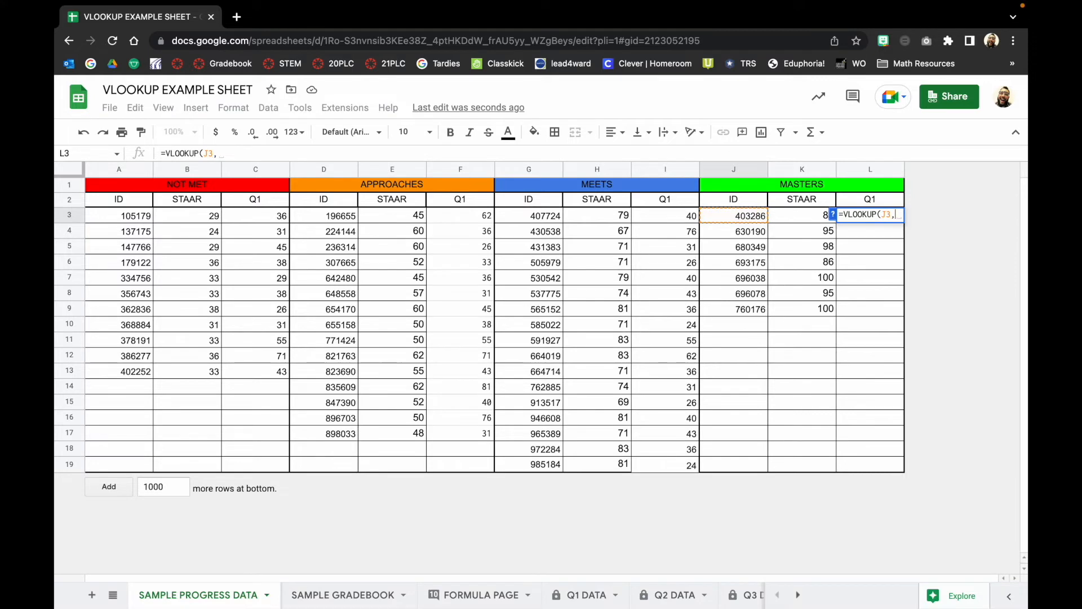
Complete the L3 VLOOKUP with range 'Q1 DATA'!C:N, index 12 and FALSE, and fill it down the MASTERS Q1 column through L9.
click(578, 594)
drag(108, 170, 890, 178)
text(,12,)
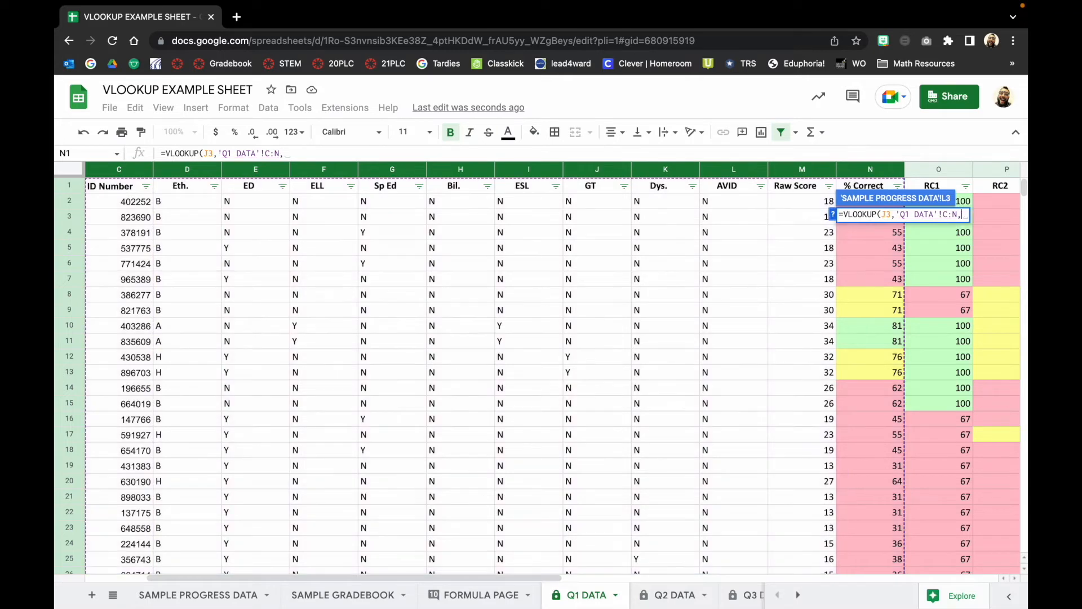
text(FALSE))
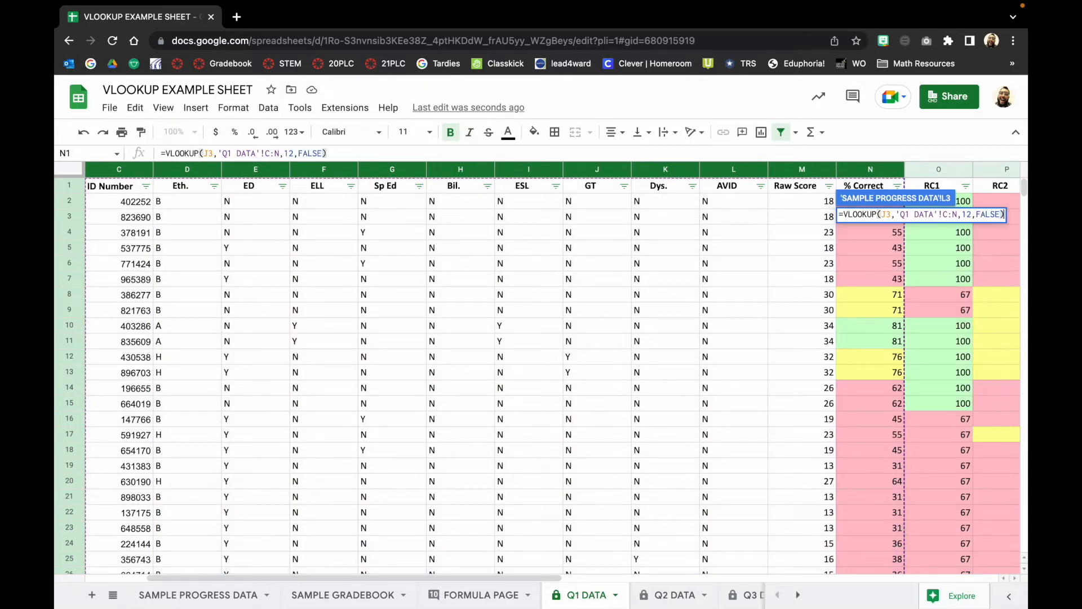
key(Return)
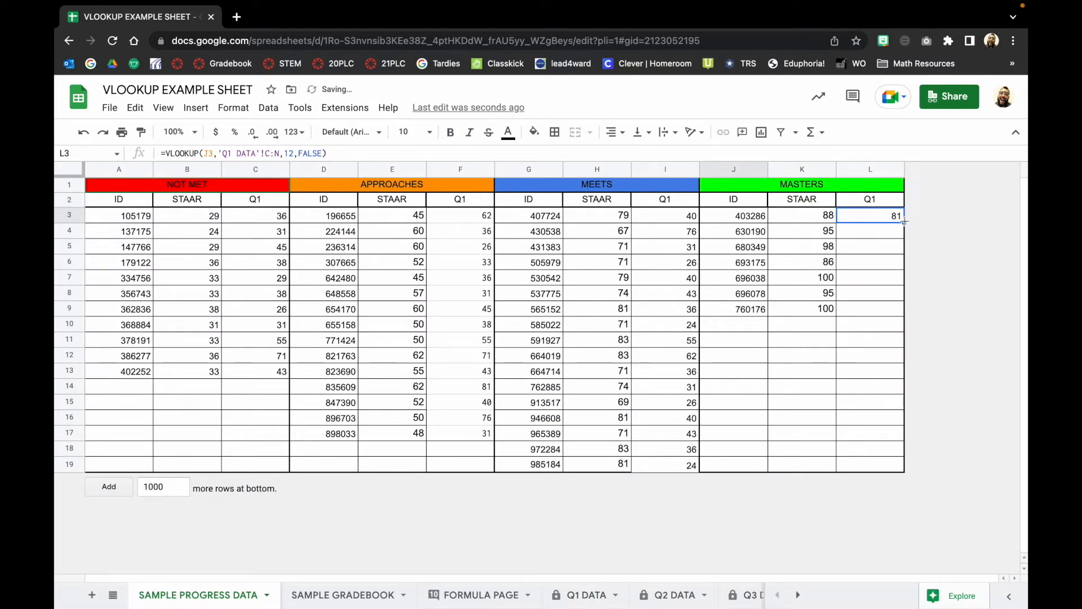
drag(903, 223, 904, 319)
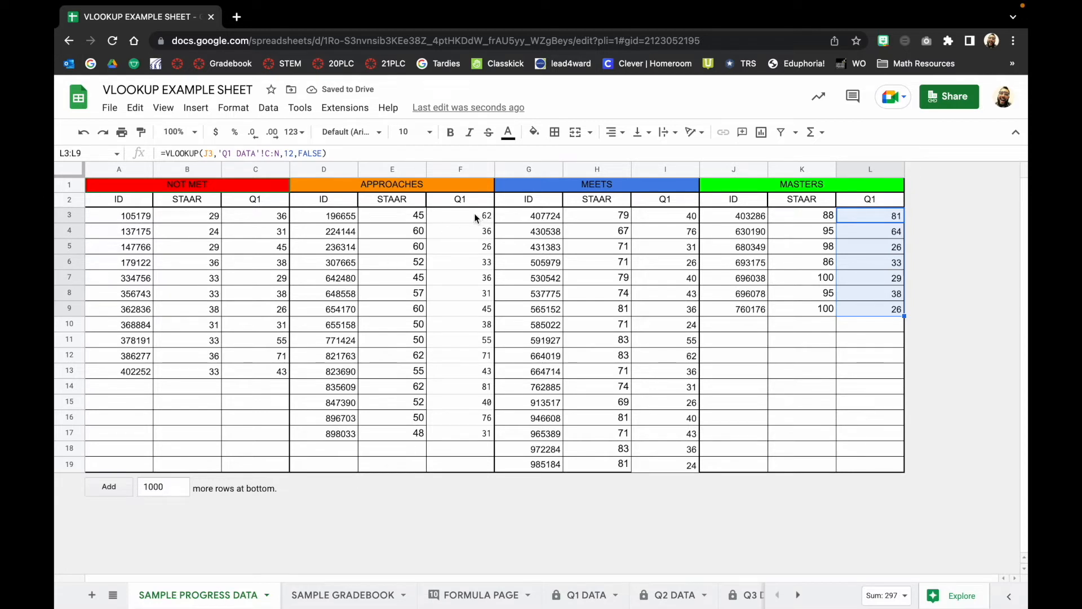
Change the font of the APPROACHES Q1 scores in F3:F17 to match the neighbouring columns.
drag(475, 215, 473, 434)
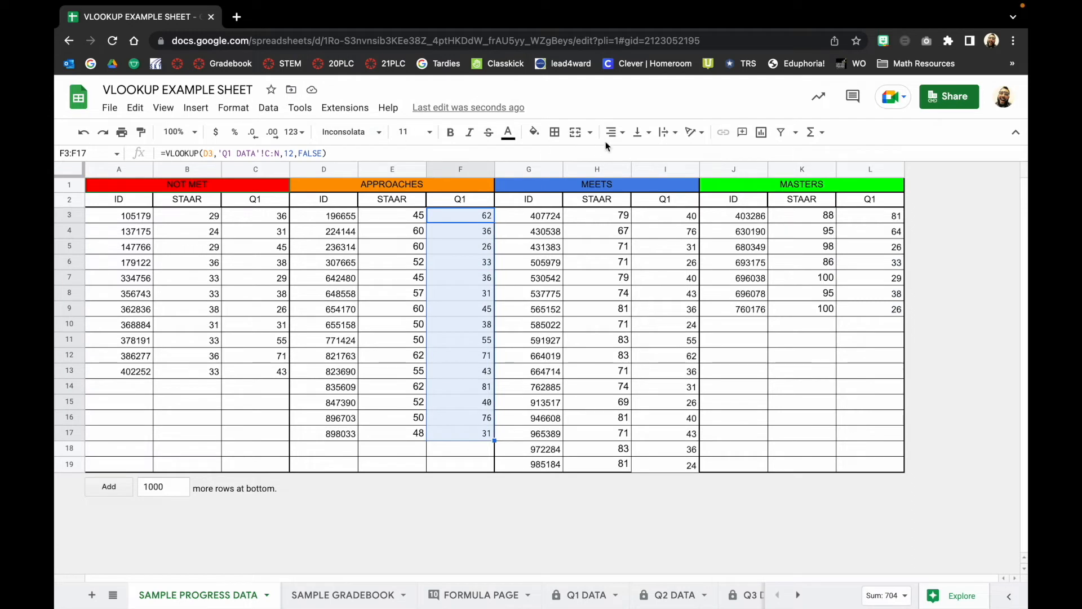
click(871, 465)
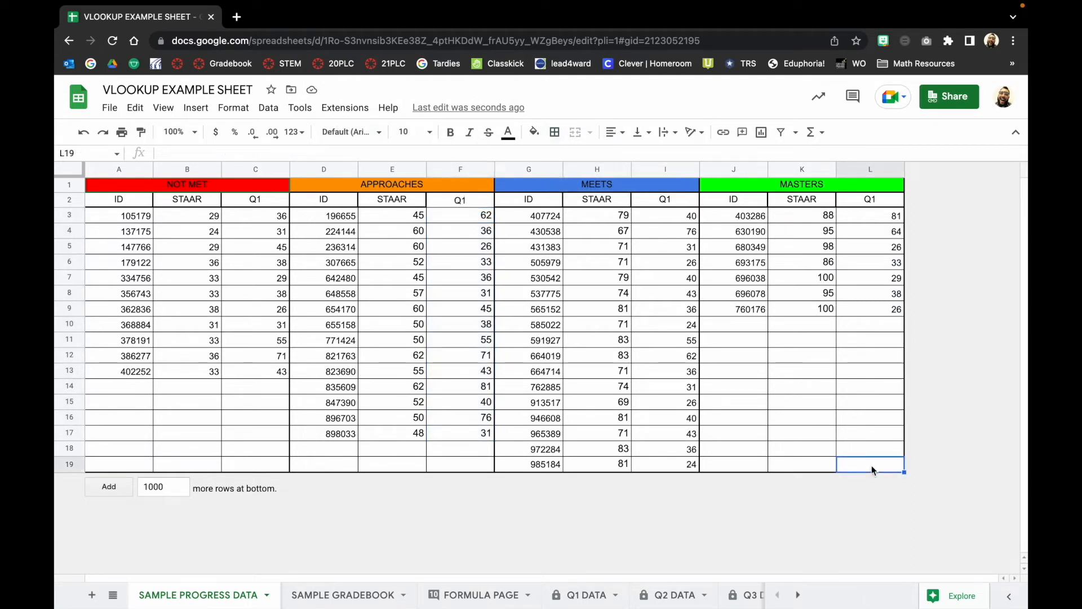
On the SAMPLE GRADEBOOK sheet, start a VLOOKUP formula in D2 under RAW SCORE with C2 as the search key.
click(351, 595)
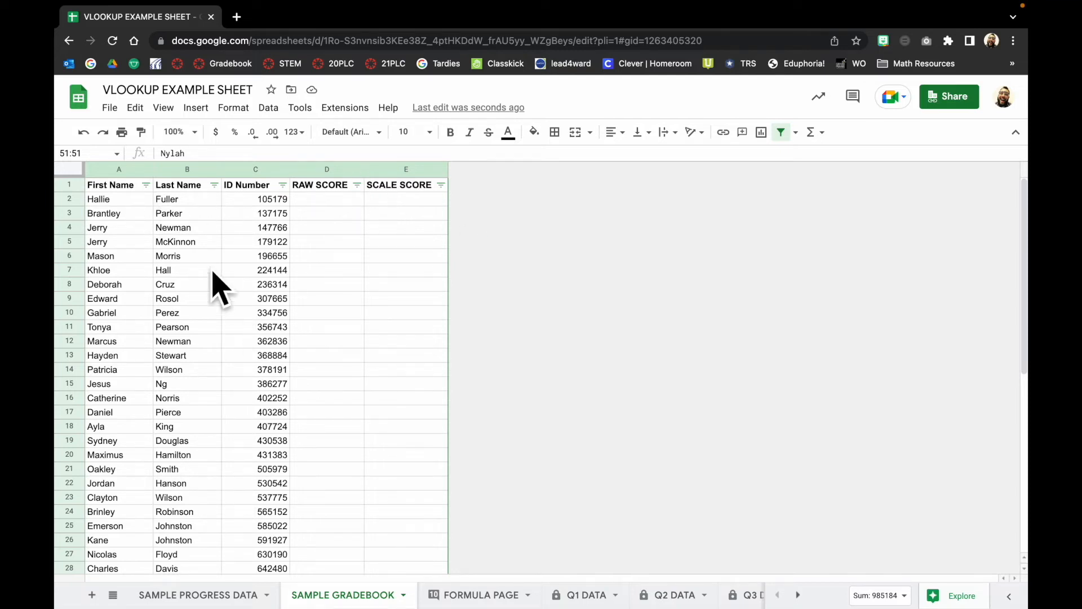
click(324, 202)
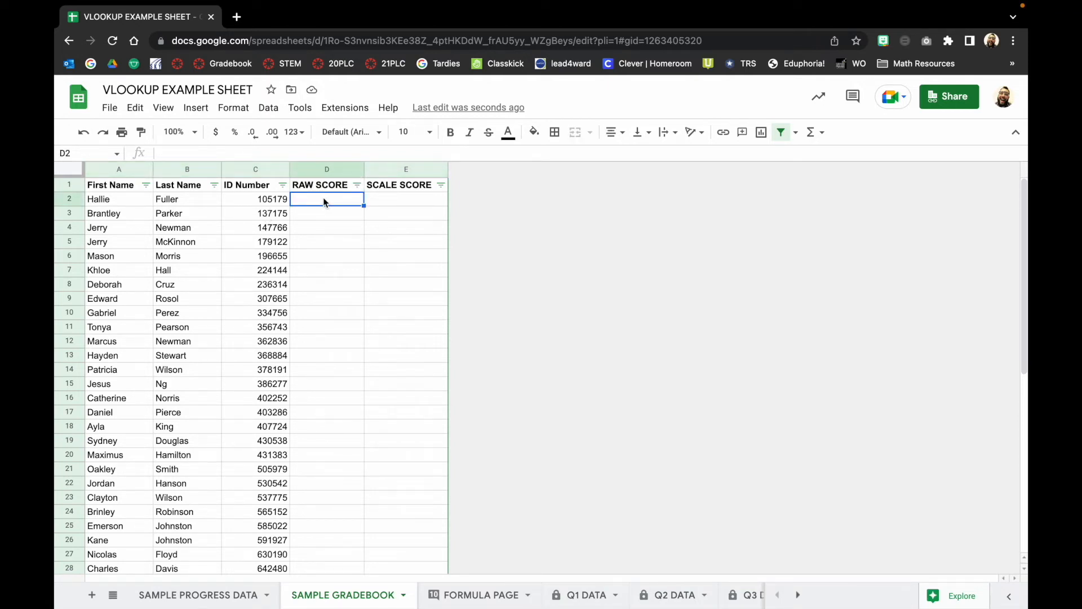
text(=V)
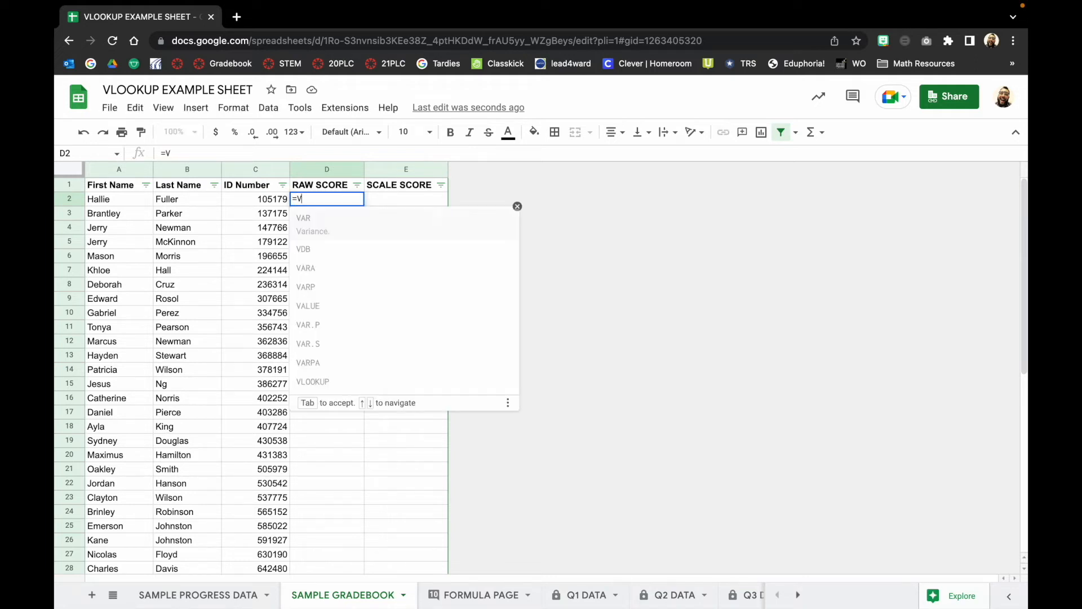
text(LOOKUP)
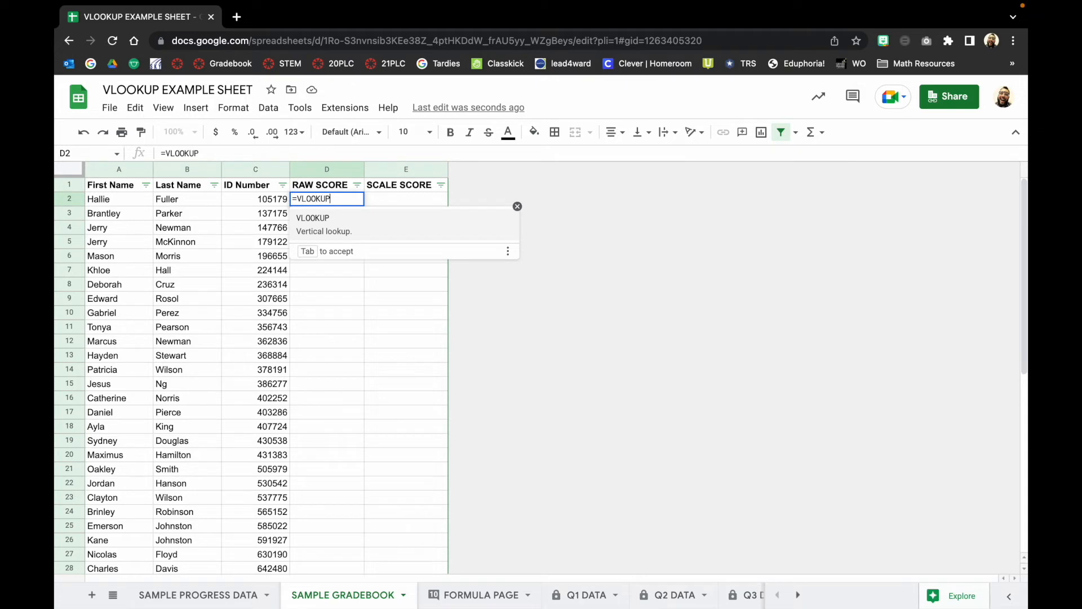
text(()
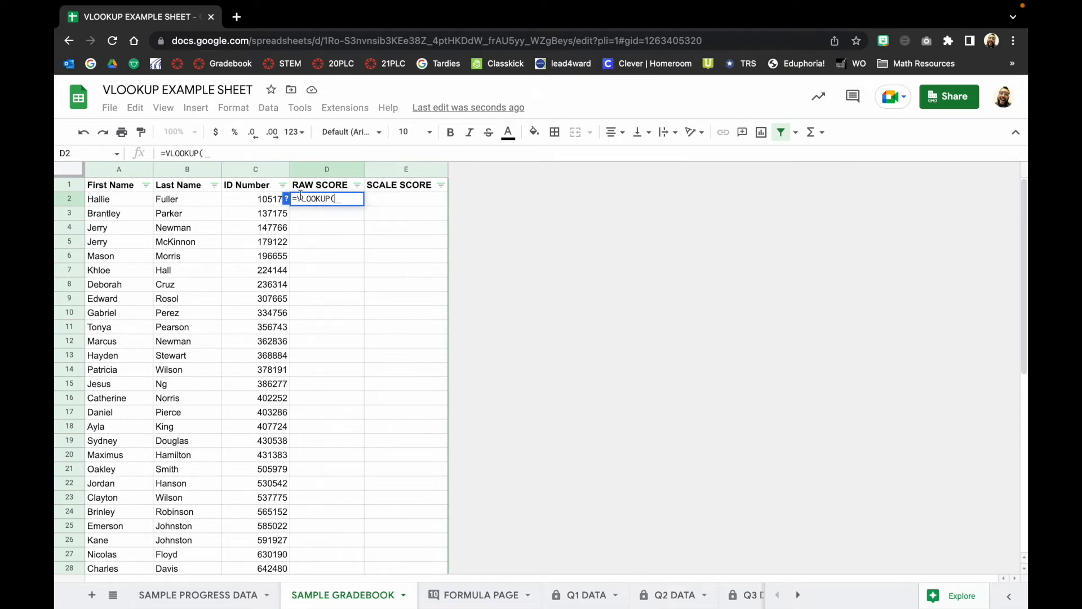
click(262, 202)
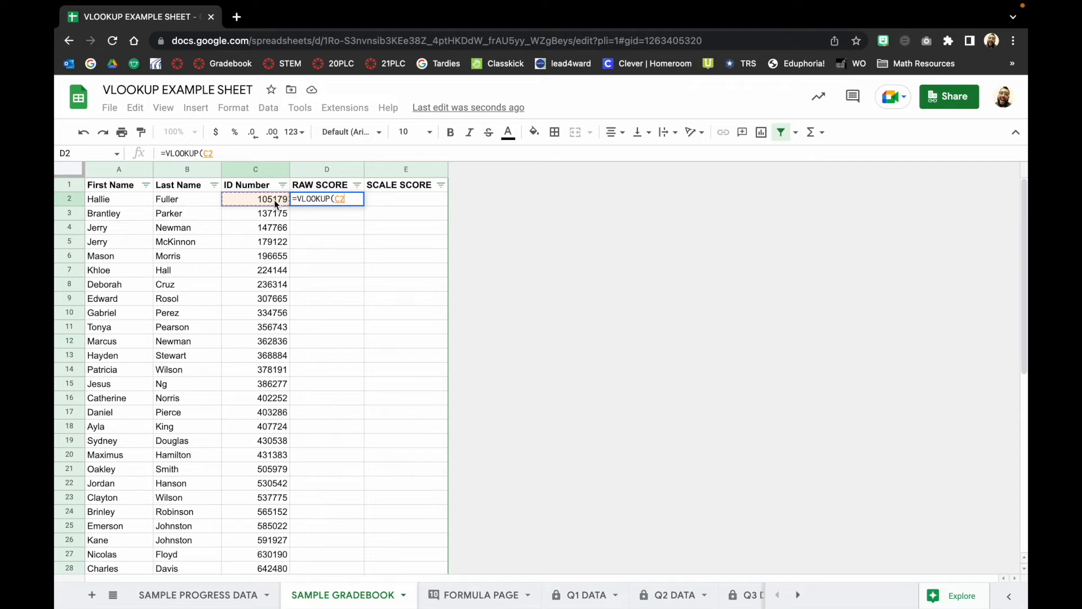
text(,)
Complete the D2 VLOOKUP with columns C:M of the Q1 DATA sheet as the range, column index 11 and FALSE.
click(585, 596)
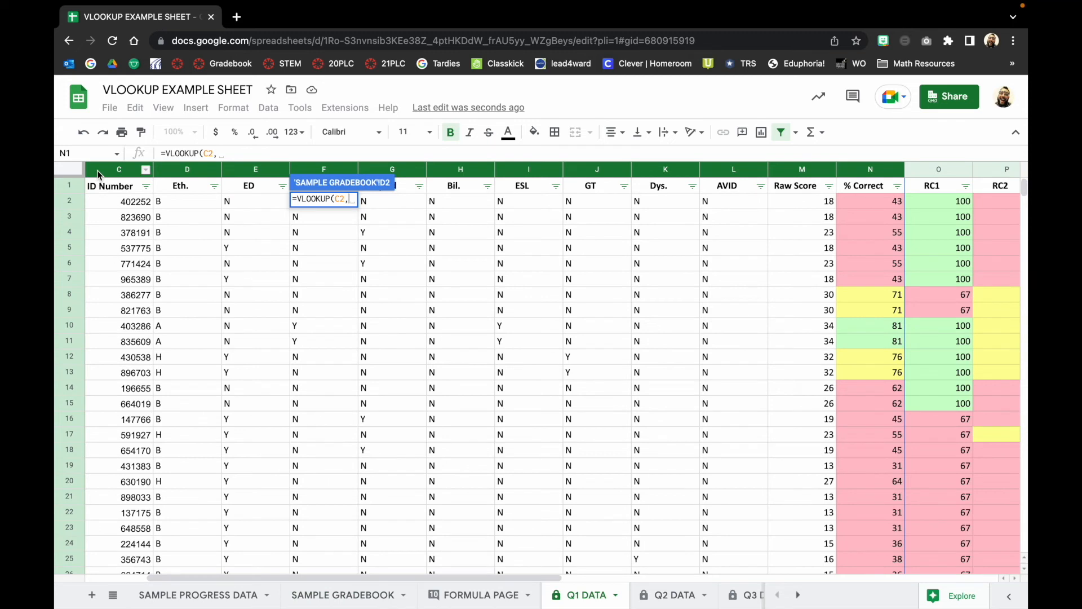
drag(97, 170, 797, 171)
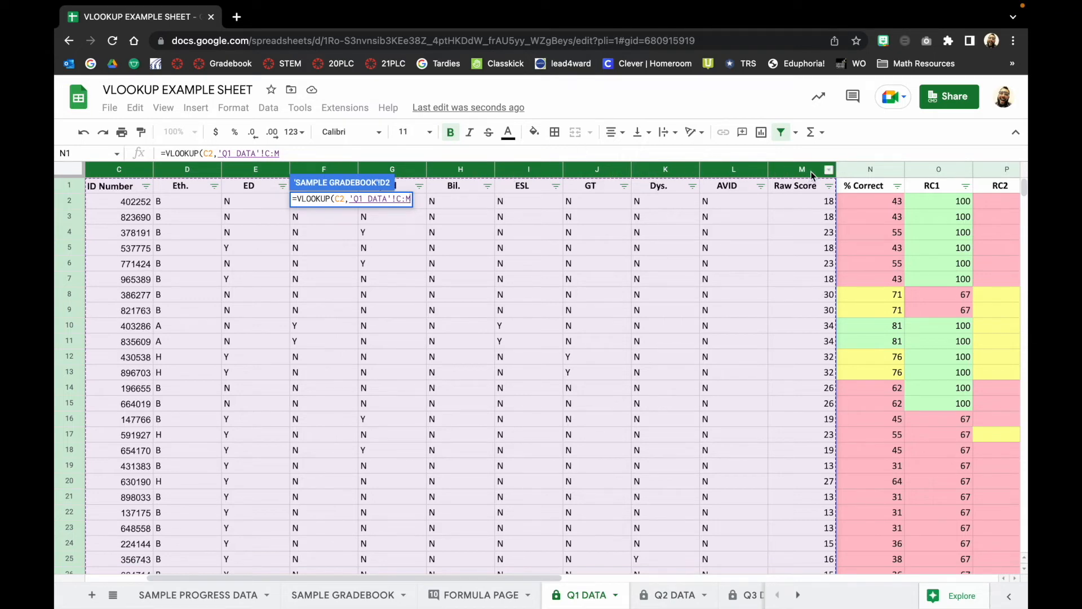
text(,11)
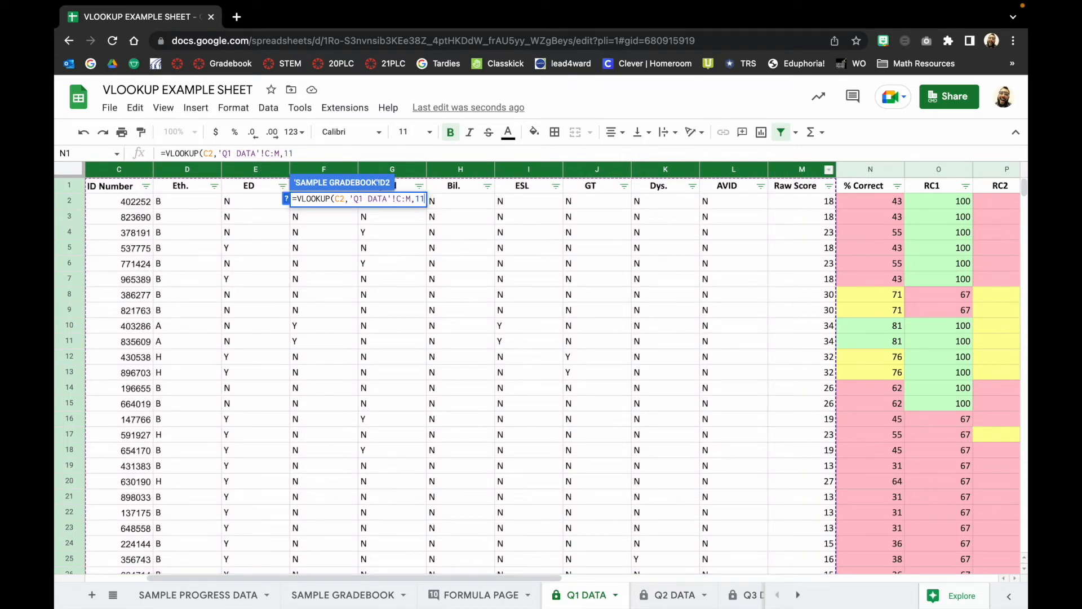
text(,FALS)
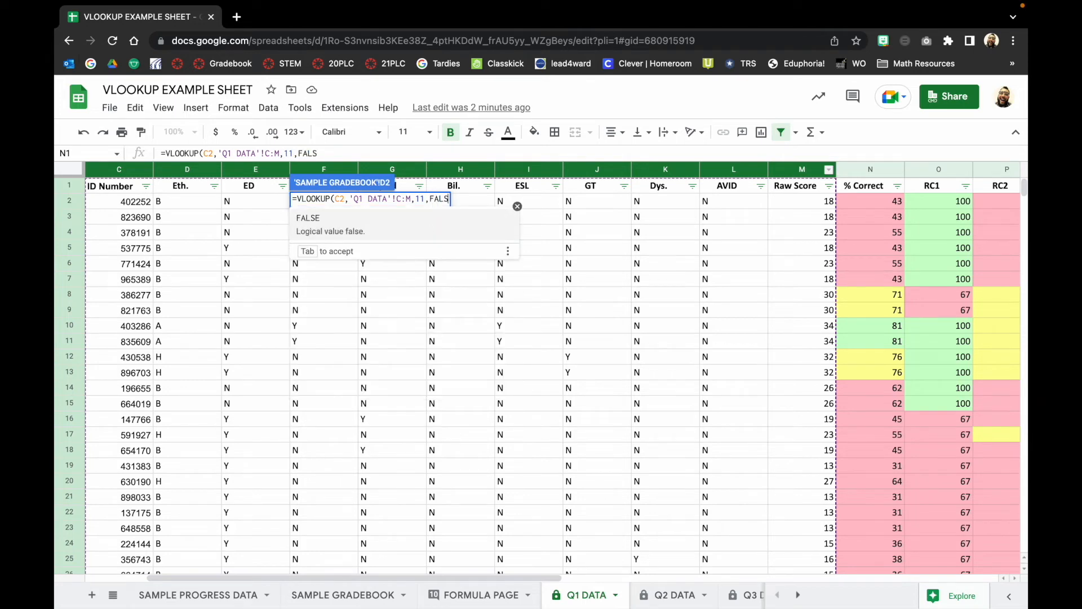
text(E))
key(Return)
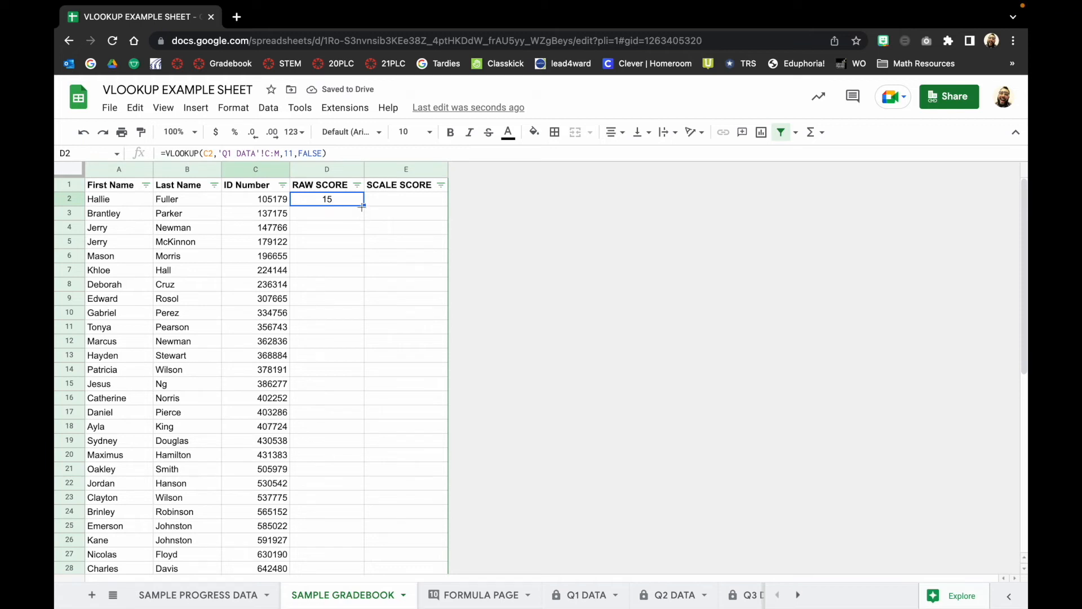
Fill the D2 formula across to E2 and down both score columns through row 51.
drag(364, 207, 447, 207)
double_click(447, 206)
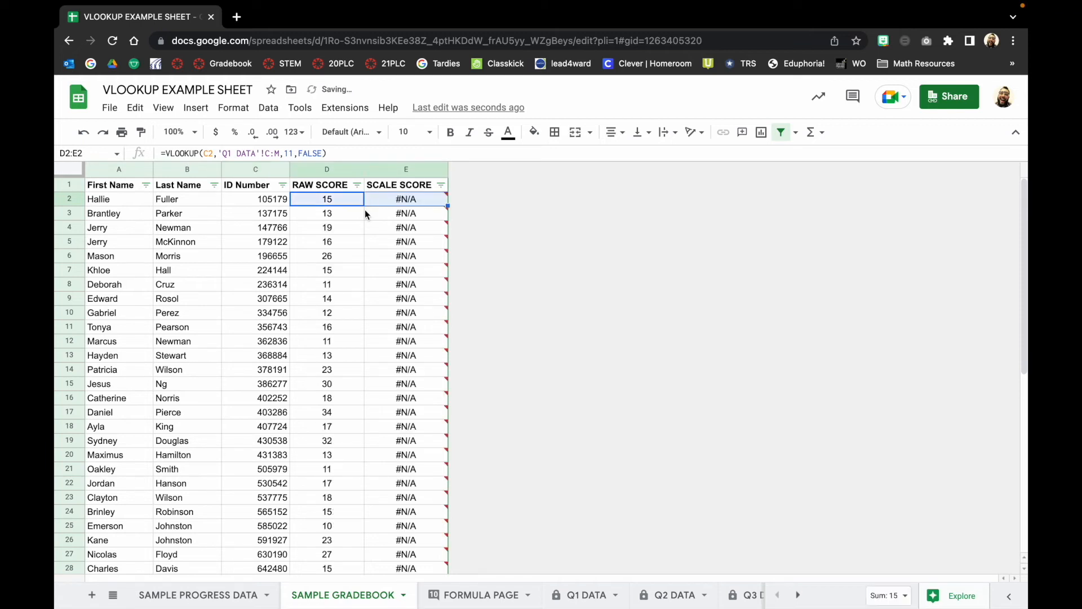
Clear the formulas from the SCALE SCORE column, E2:E51, and return to the first RAW SCORE cell.
click(440, 201)
key(ctrl+shift+Down)
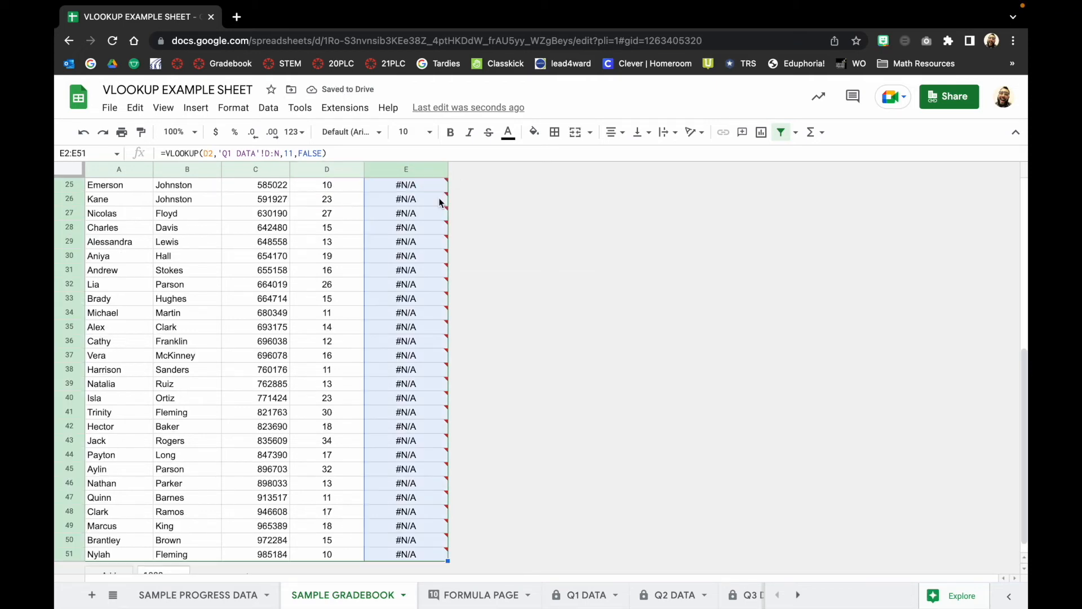
key(Delete)
scroll(514, 267, up, 6)
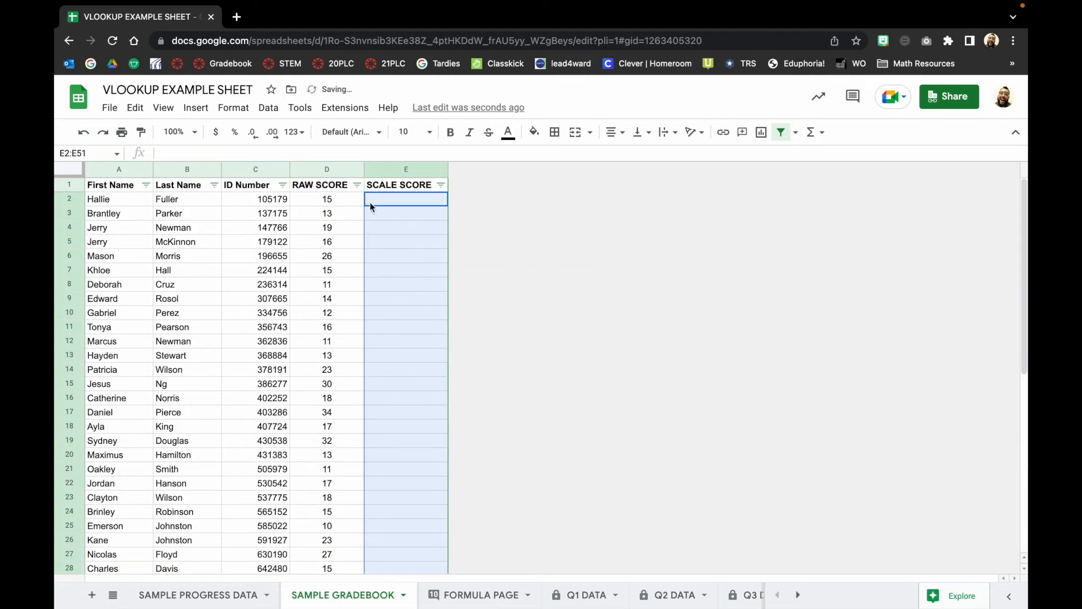
click(330, 201)
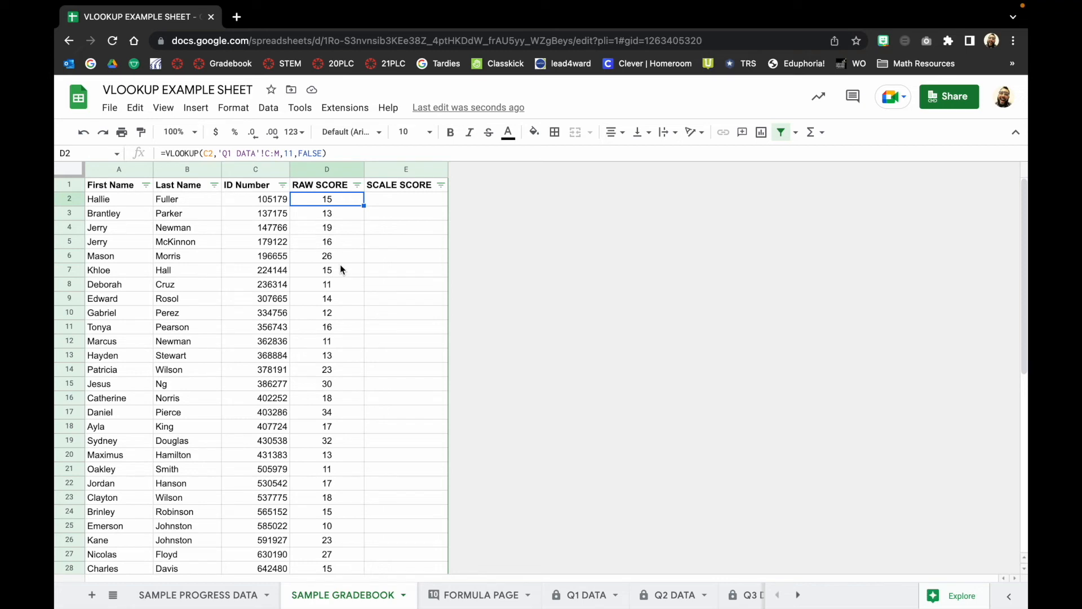
Review the filled RAW SCORE column and the CONVERSION CHART sheet, and return to the SAMPLE GRADEBOOK sheet.
scroll(344, 433, down, 8)
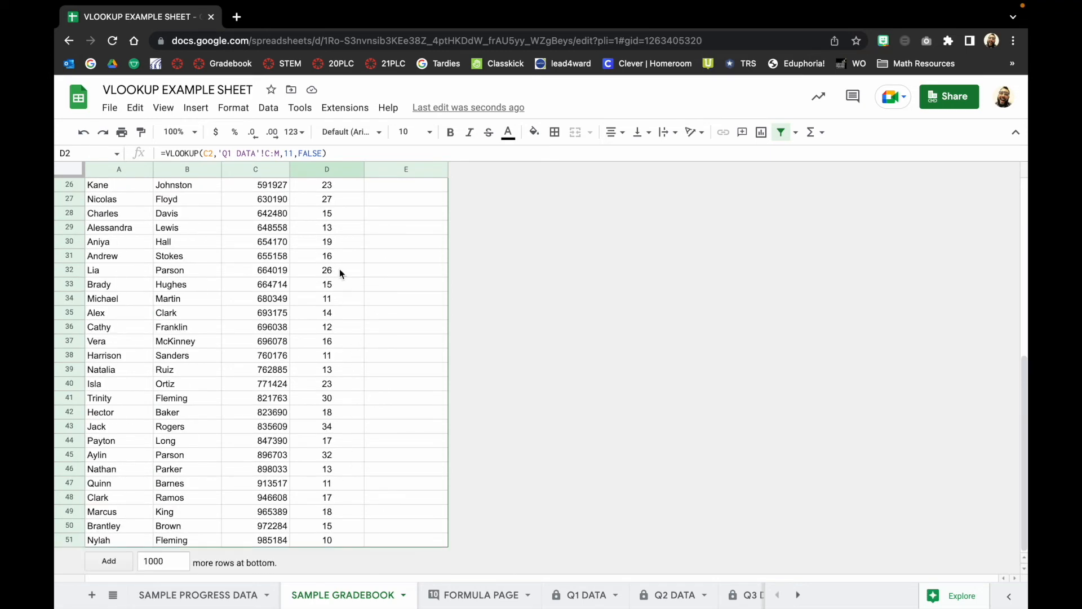
scroll(338, 293, up, 8)
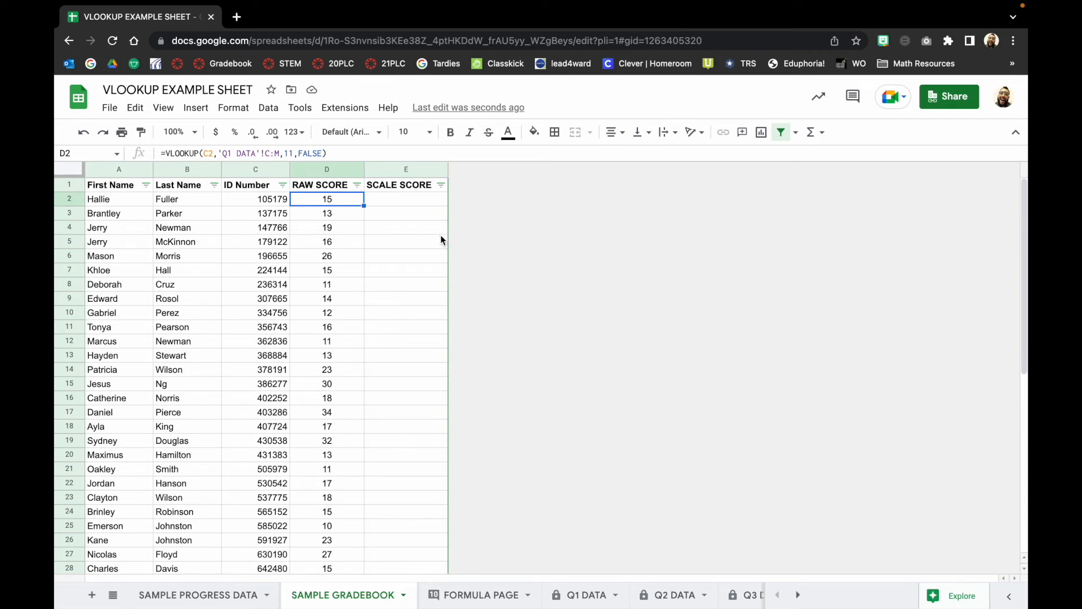
click(800, 595)
click(697, 596)
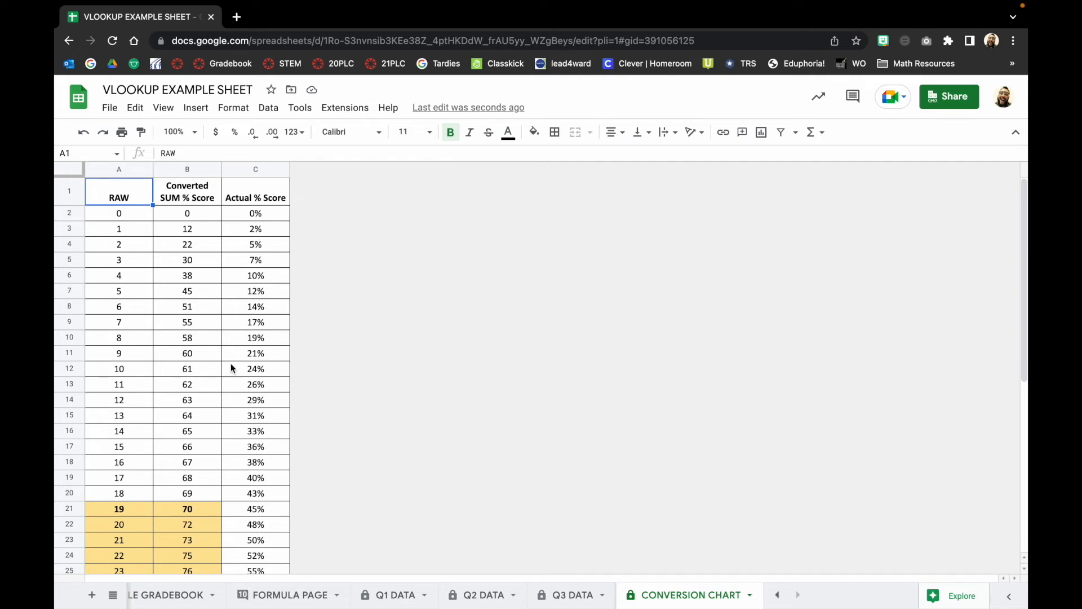
click(155, 597)
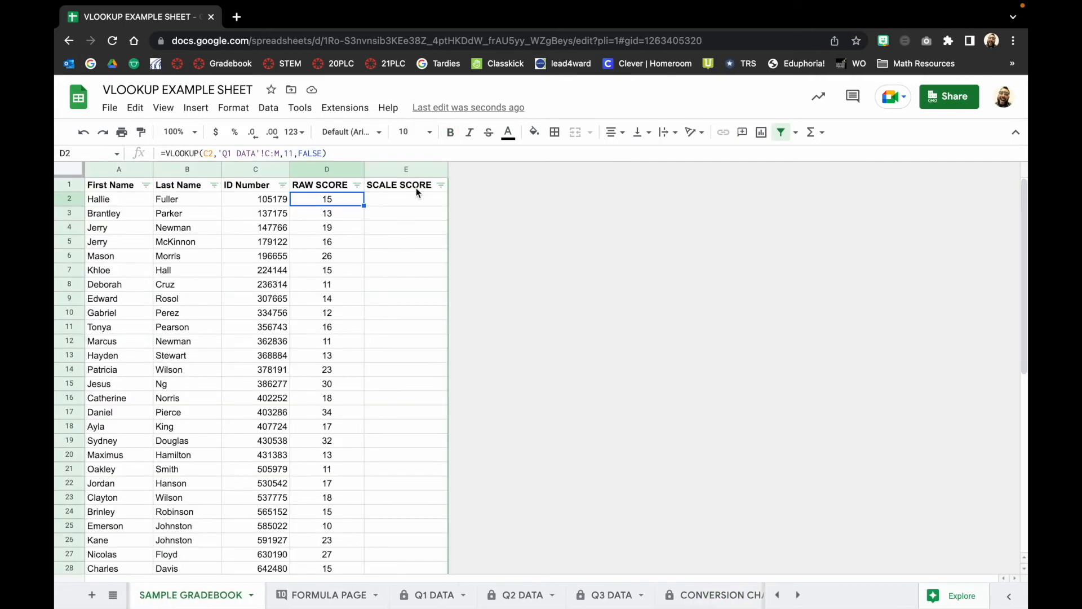
Start a VLOOKUP formula in E2 under SCALE SCORE with the raw score in D2 as the search key.
click(412, 203)
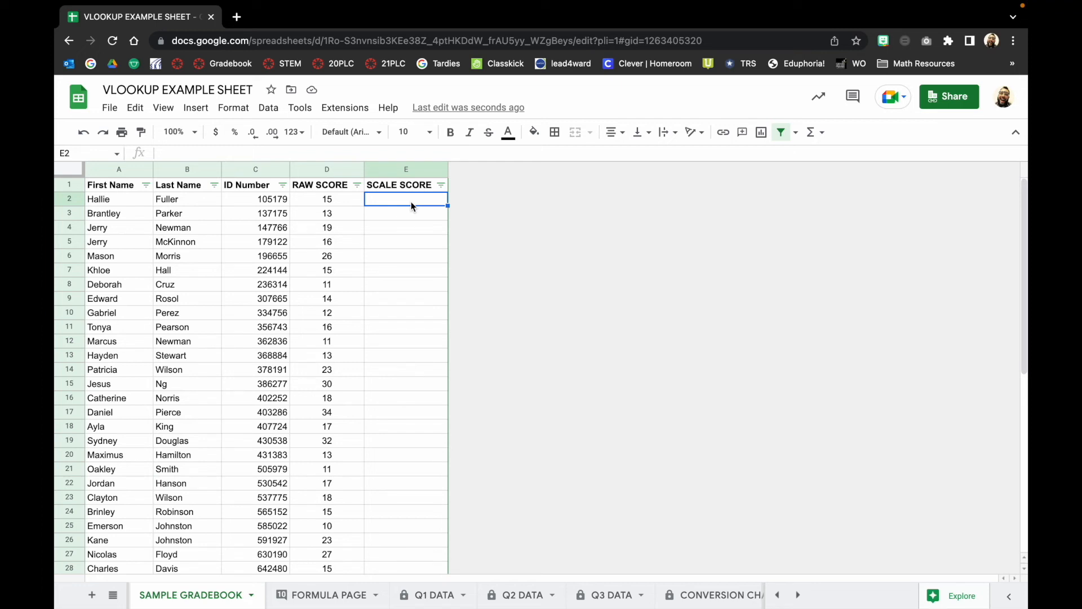
text(=)
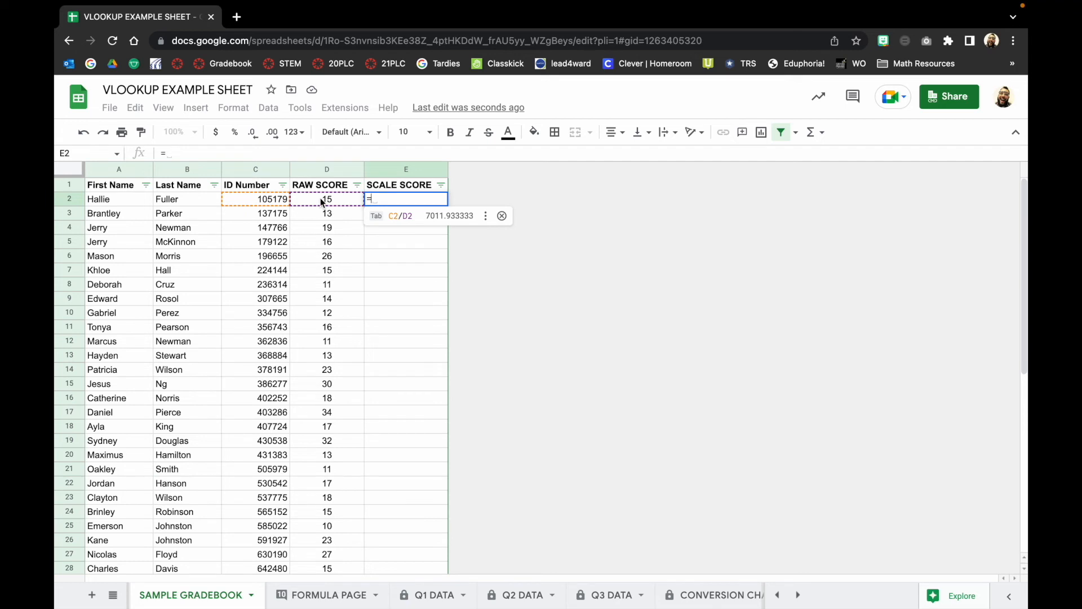
text(VLOOKUP()
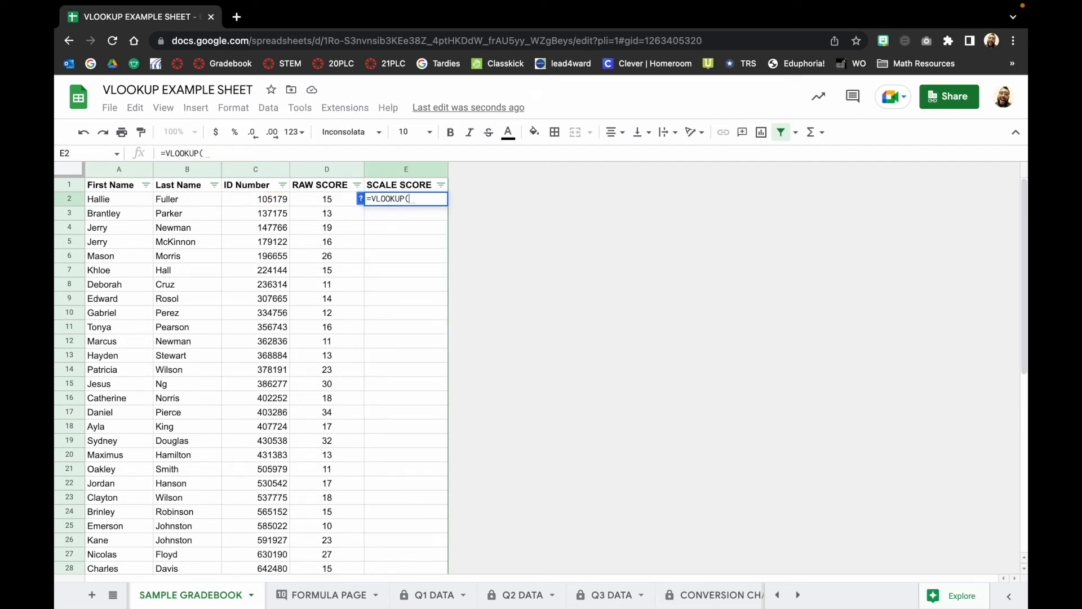
click(330, 199)
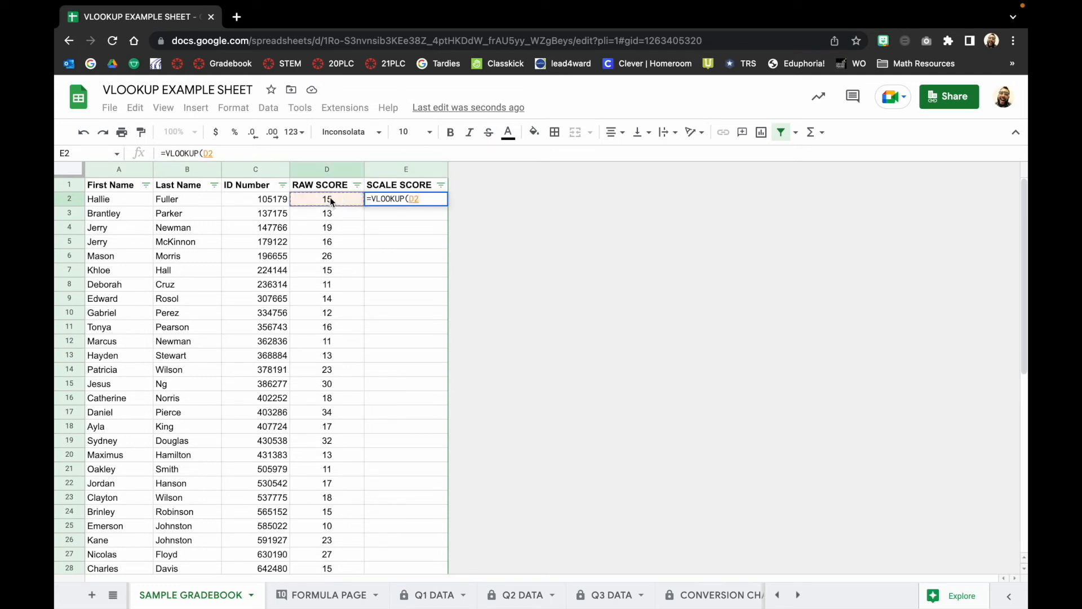
text(,)
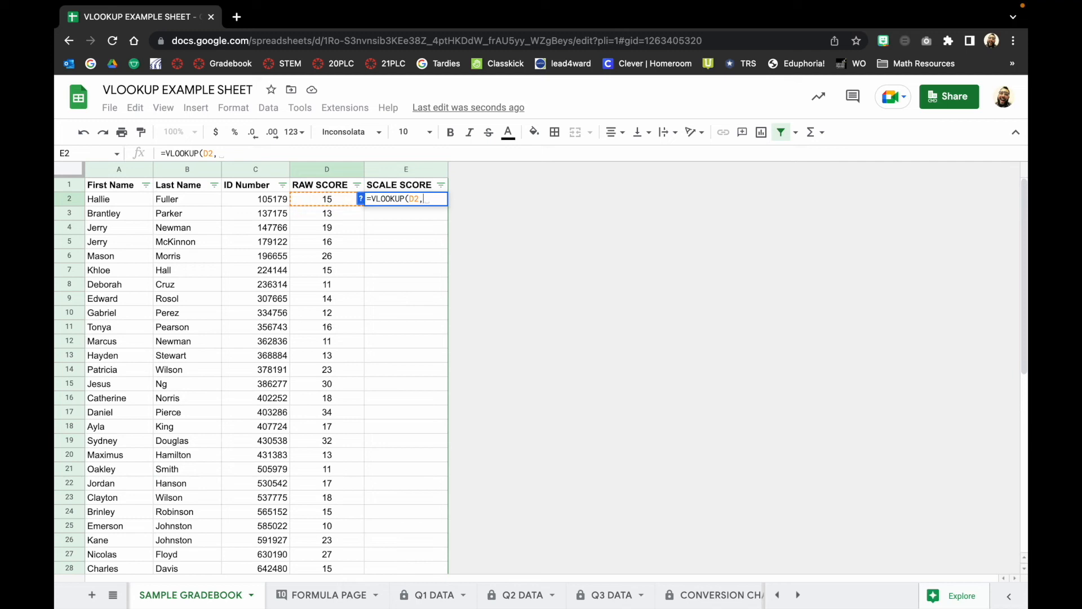
Complete the E2 VLOOKUP with columns A:C of the CONVERSION CHART sheet as the range, column index 2 and FALSE.
click(712, 596)
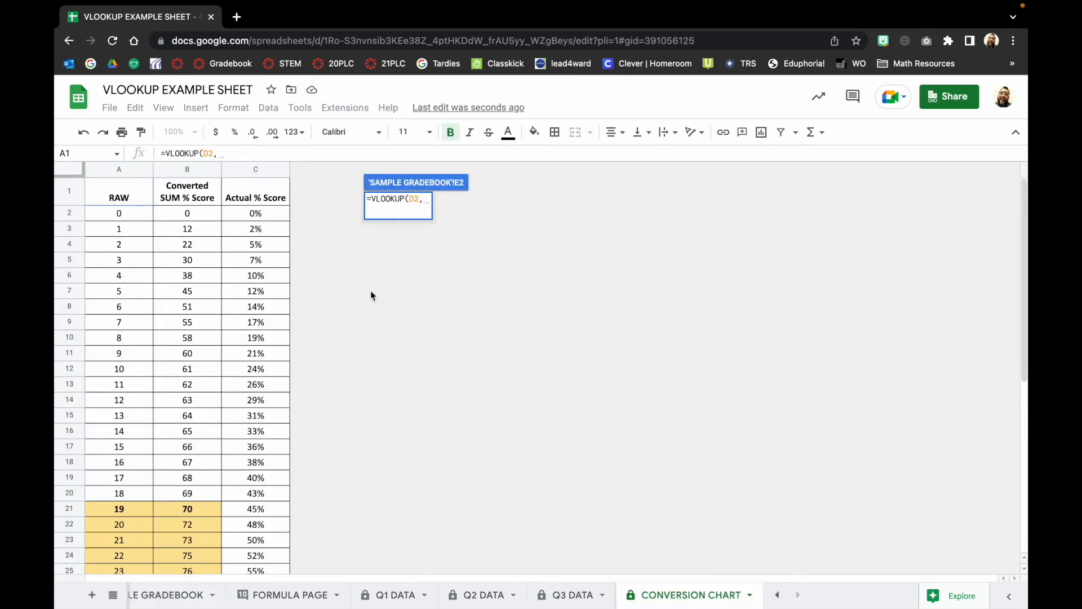
click(117, 169)
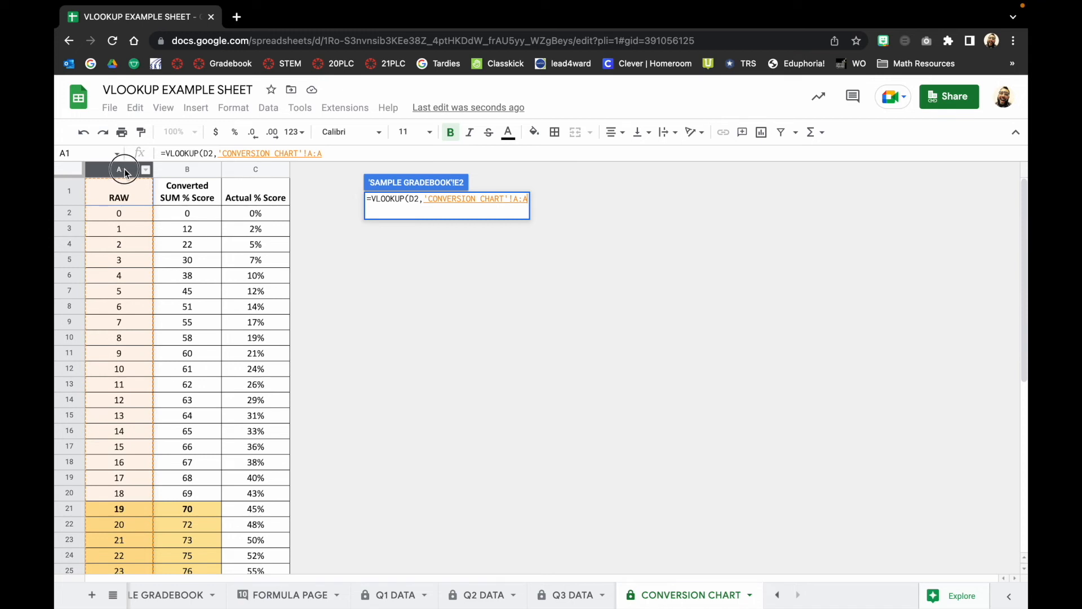
drag(127, 172, 258, 172)
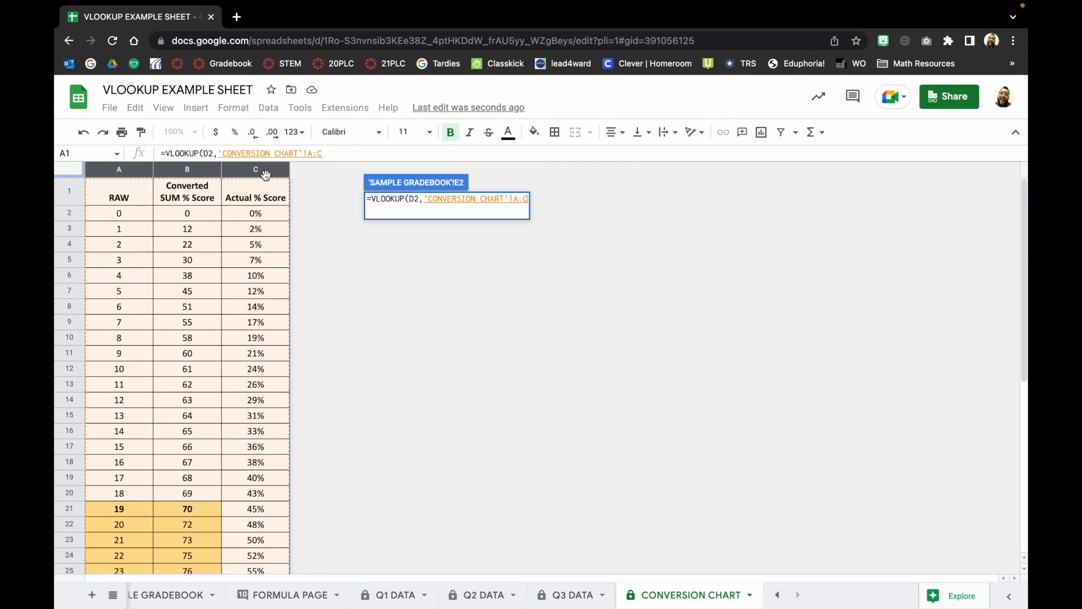
text(,)
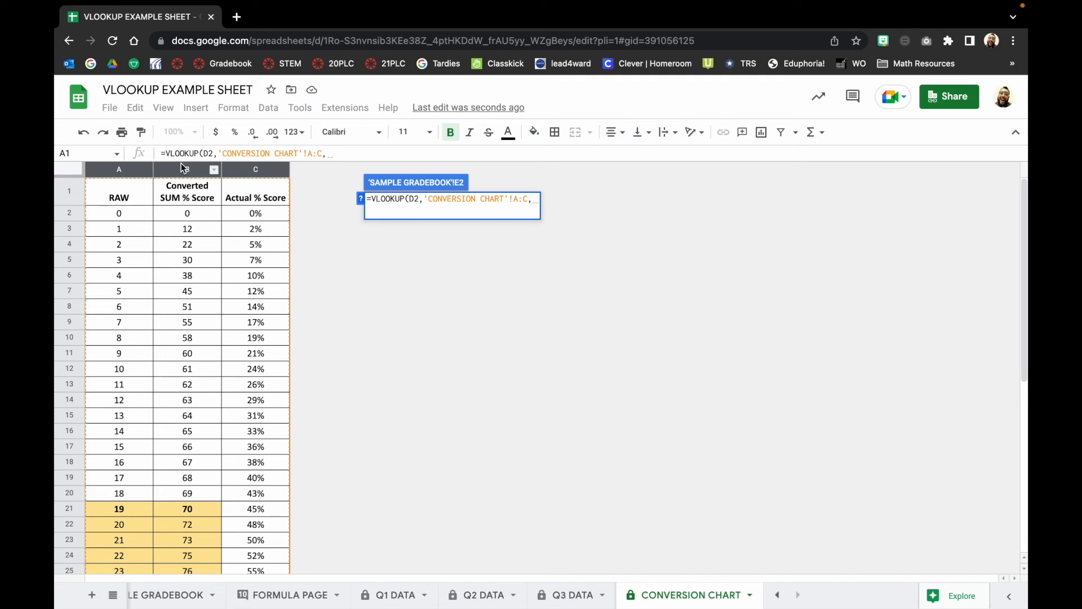
text(2)
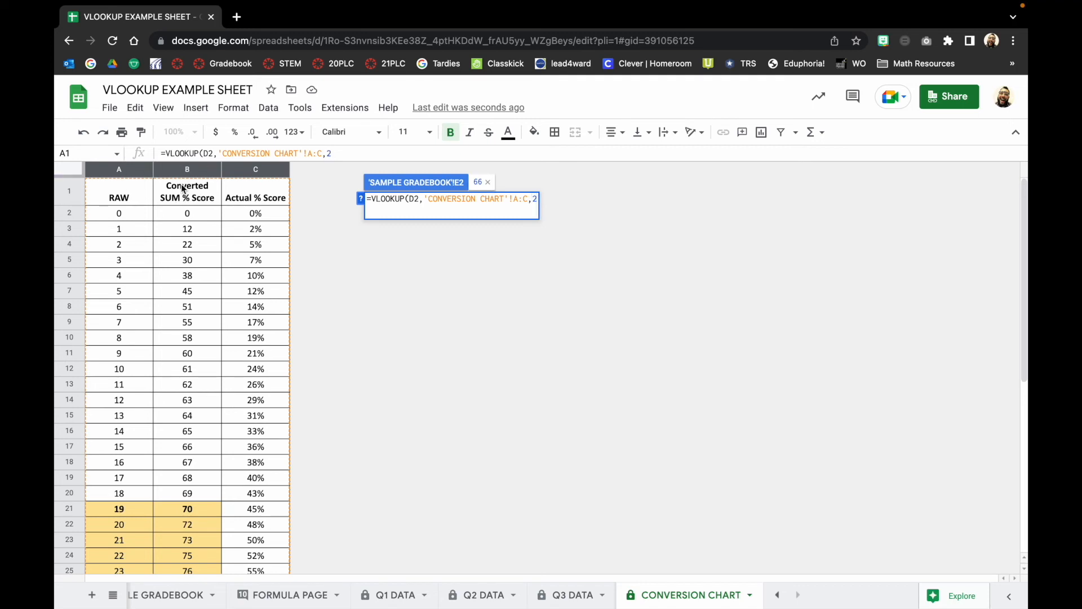
text(,)
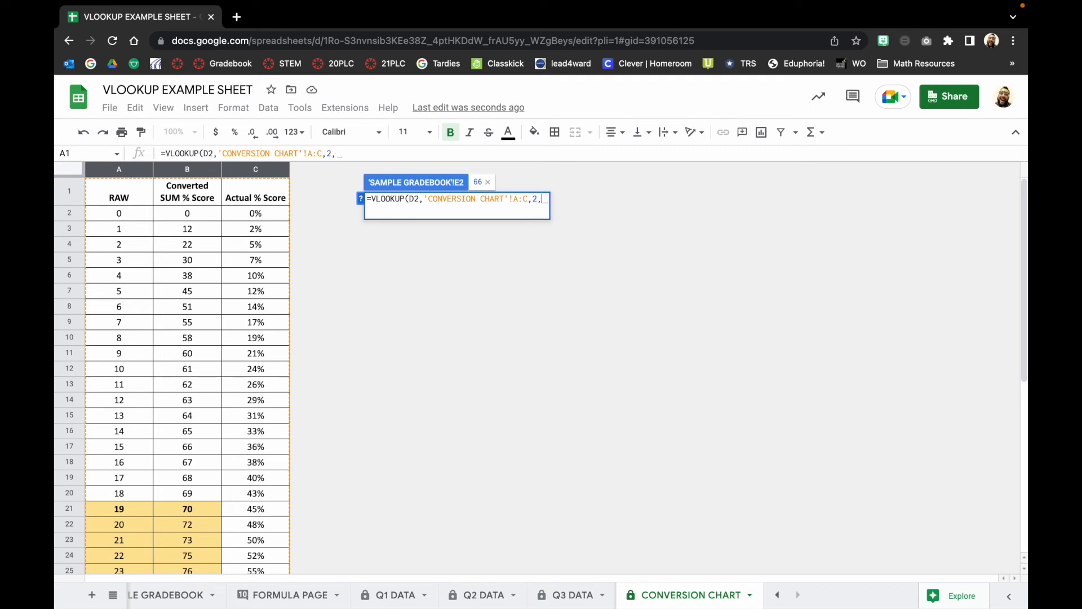
text(FALSE))
key(Return)
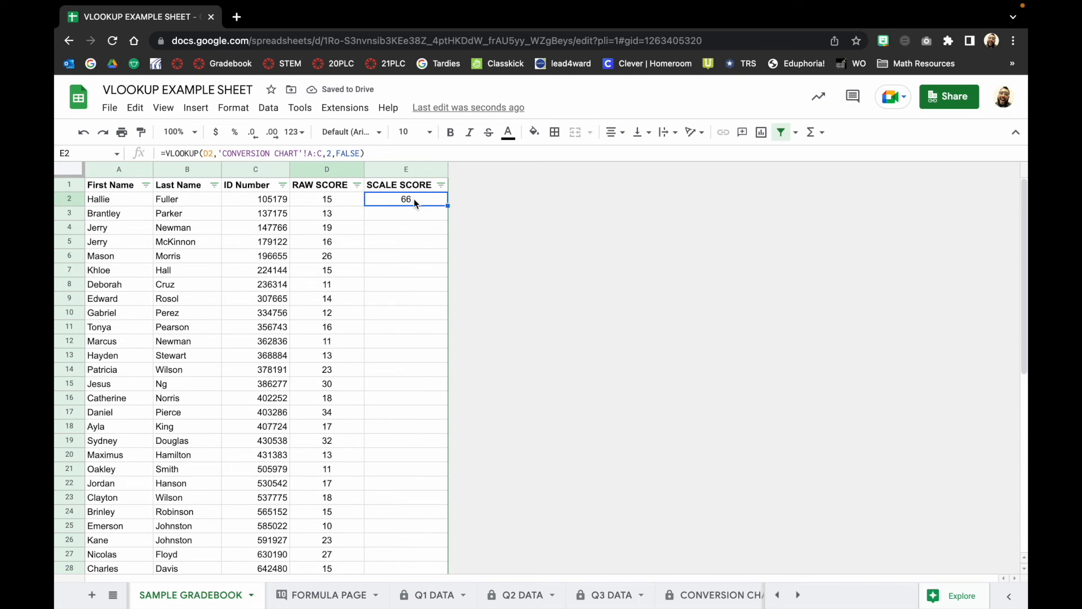
Fill the E2 formula down the SCALE SCORE column.
double_click(447, 205)
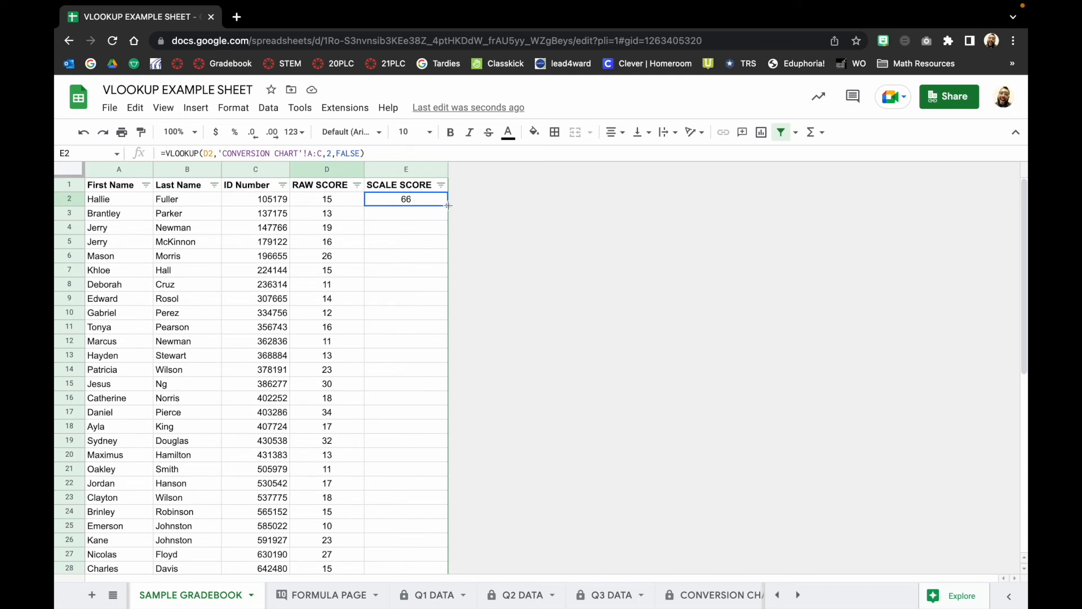